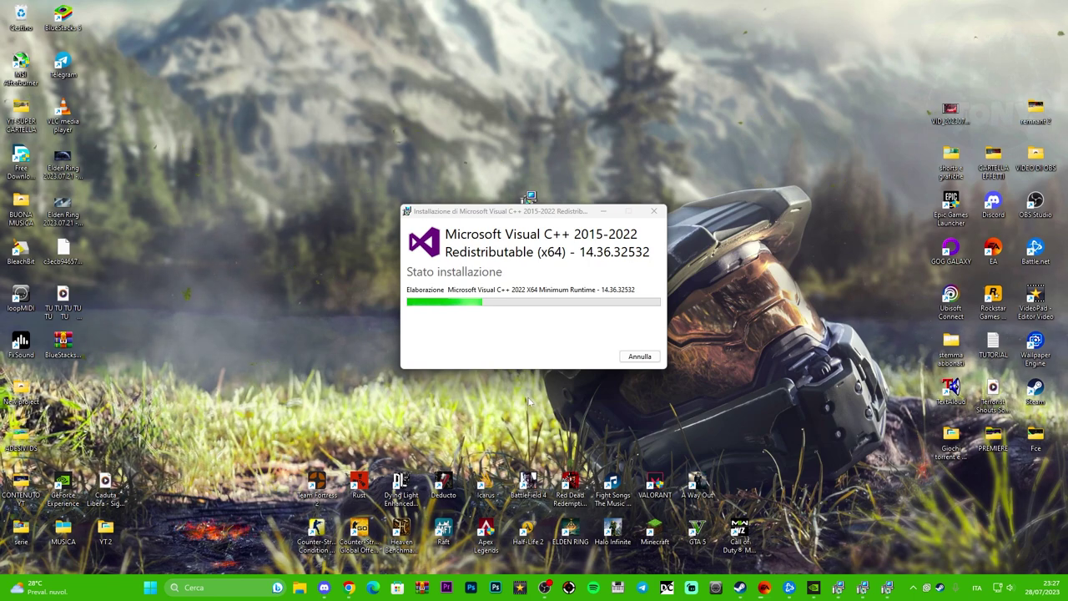
# Spread the overlapping Visual C++ installer windows apart and close the failed Arm64 installer.
pyautogui.moveTo(612, 221); pyautogui.dragTo(366, 160)
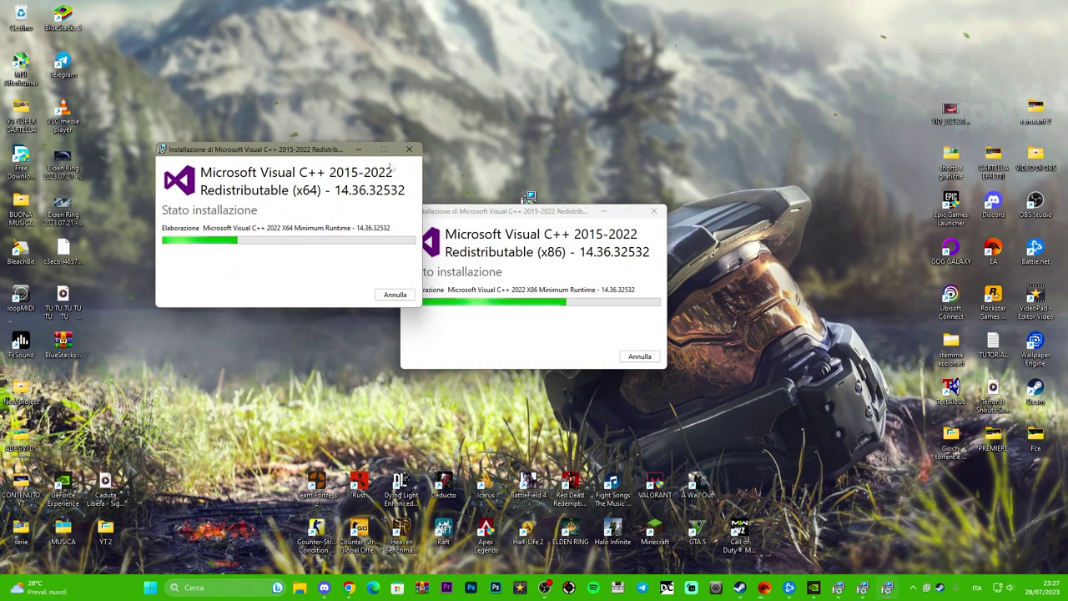
pyautogui.moveTo(534, 213); pyautogui.dragTo(712, 114)
pyautogui.moveTo(531, 212); pyautogui.dragTo(516, 245)
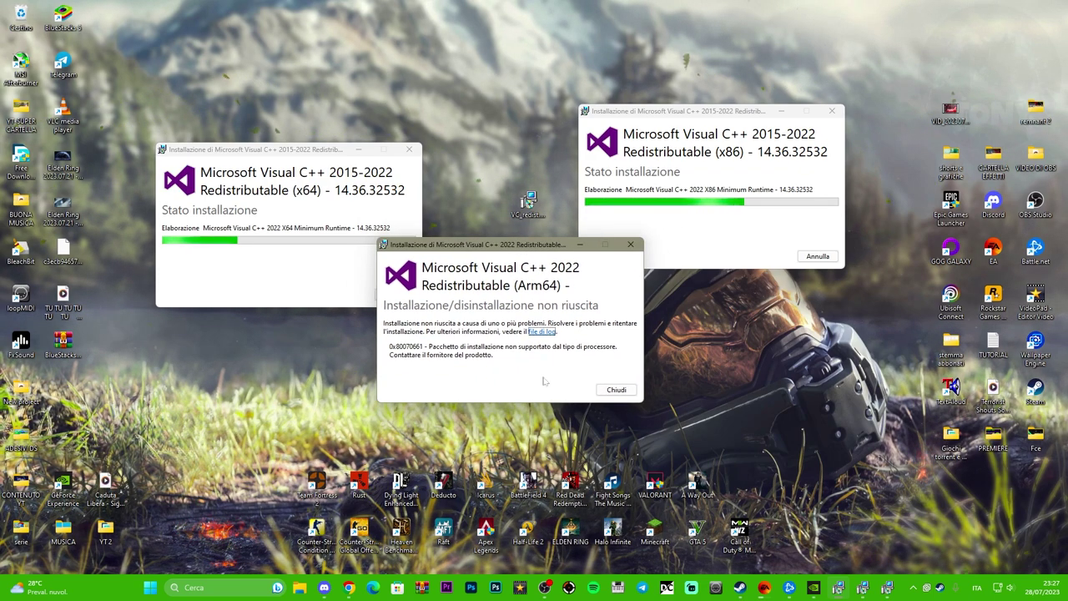
pyautogui.click(616, 390)
# Arrange the Visual C++ x64 and x86 installer windows and close both without restarting the computer.
pyautogui.moveTo(365, 152); pyautogui.dragTo(481, 125)
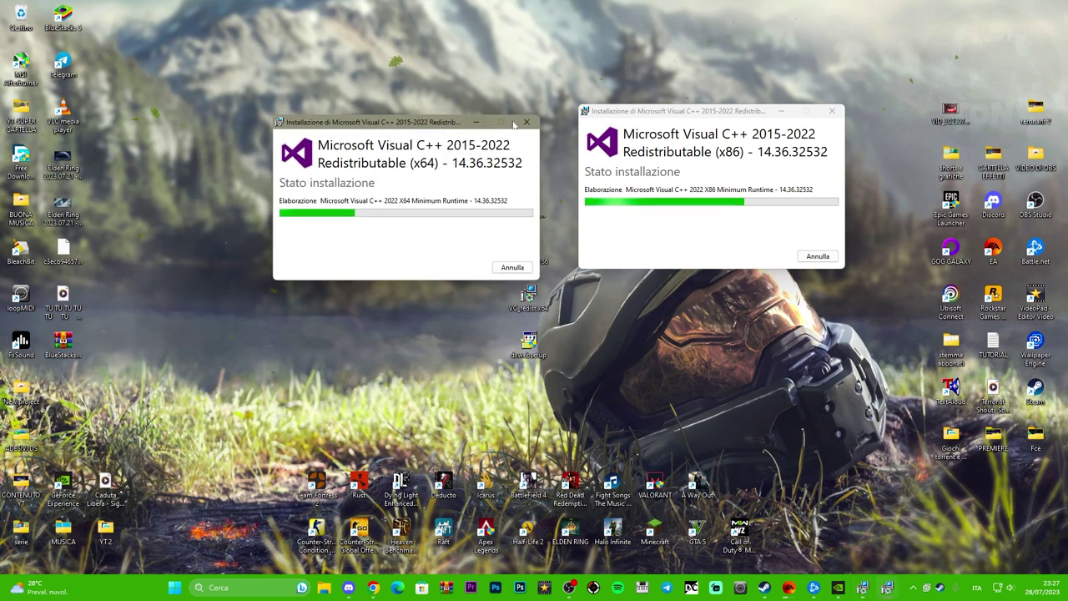
pyautogui.moveTo(688, 111); pyautogui.dragTo(655, 121)
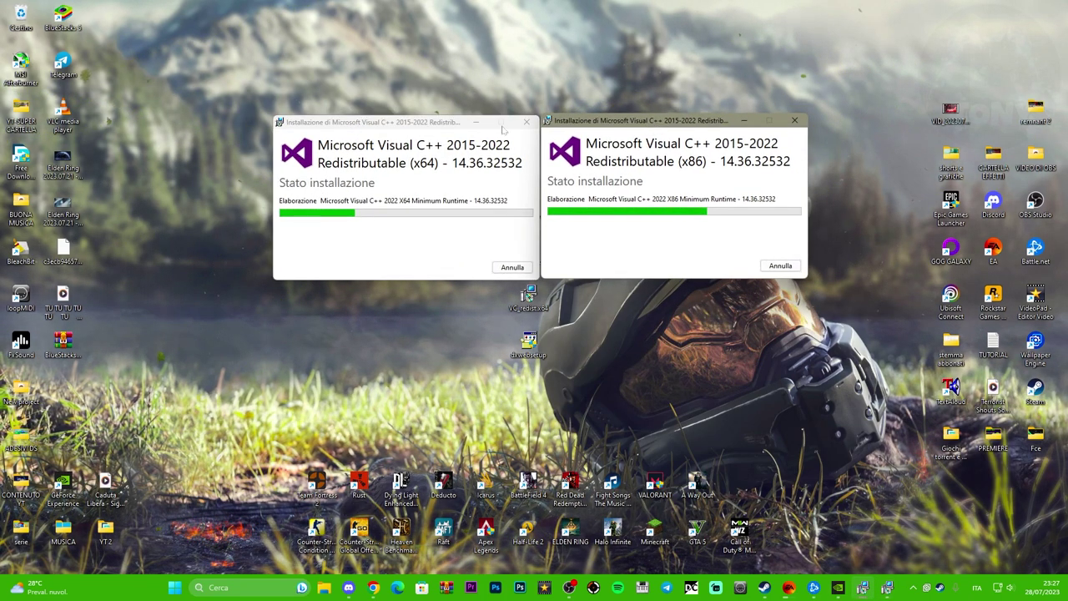
pyautogui.moveTo(464, 125); pyautogui.dragTo(438, 113)
pyautogui.moveTo(644, 125); pyautogui.dragTo(611, 120)
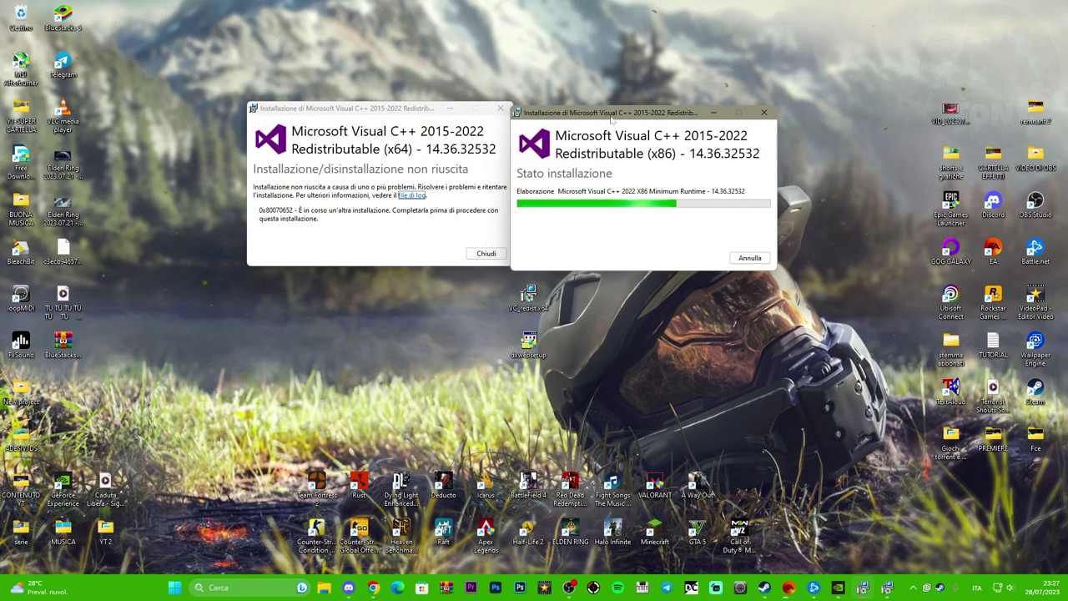
pyautogui.click(488, 254)
pyautogui.moveTo(670, 112); pyautogui.dragTo(313, 78)
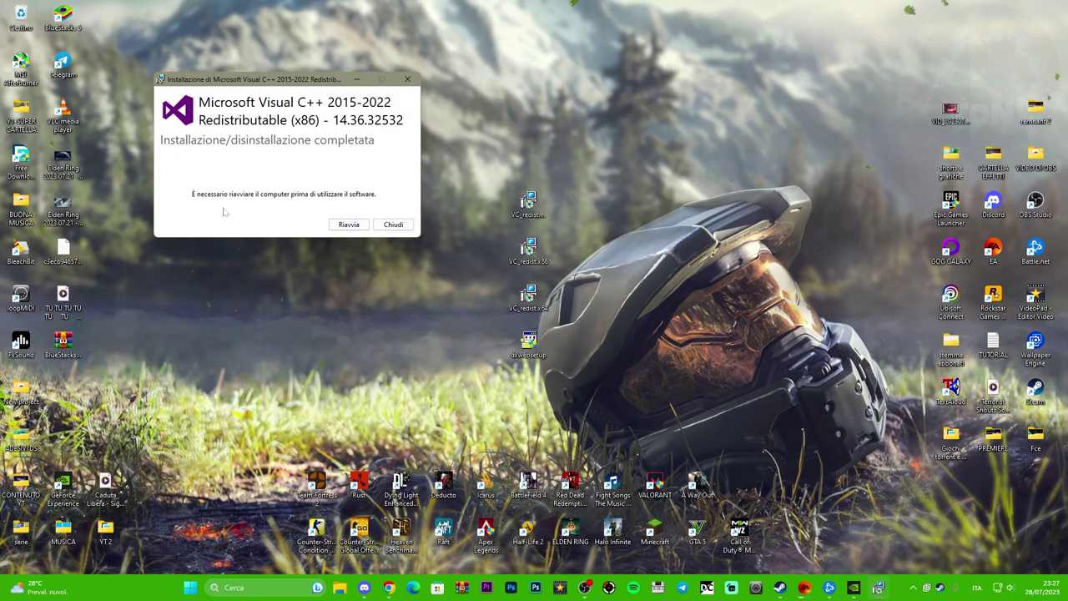
pyautogui.click(394, 224)
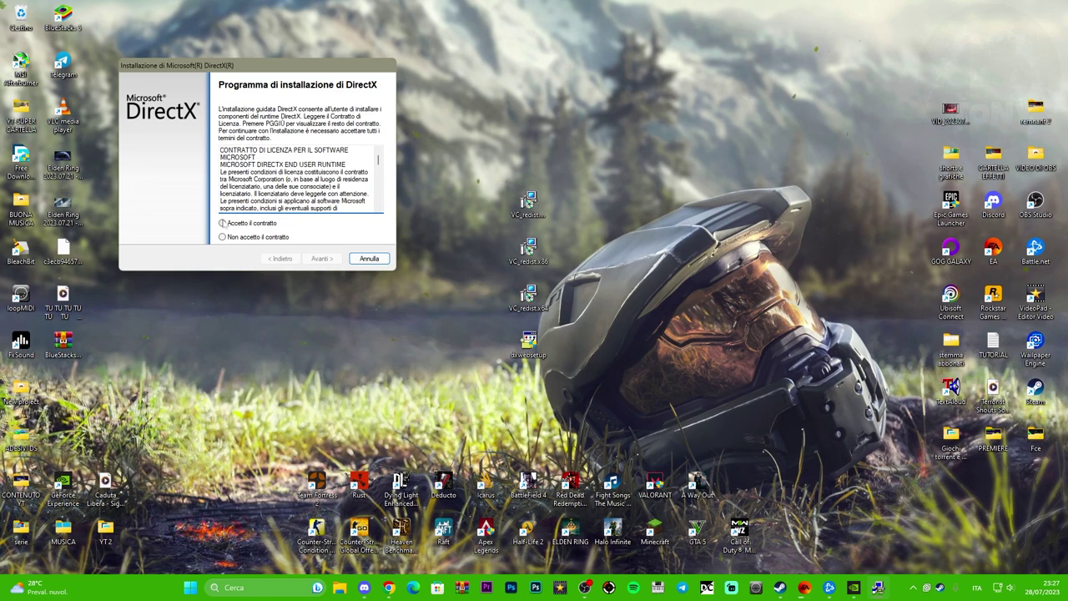
# Go through the DirectX setup with the licence accepted, opt out of the Bing Toolbar, and finish it.
pyautogui.click(322, 258)
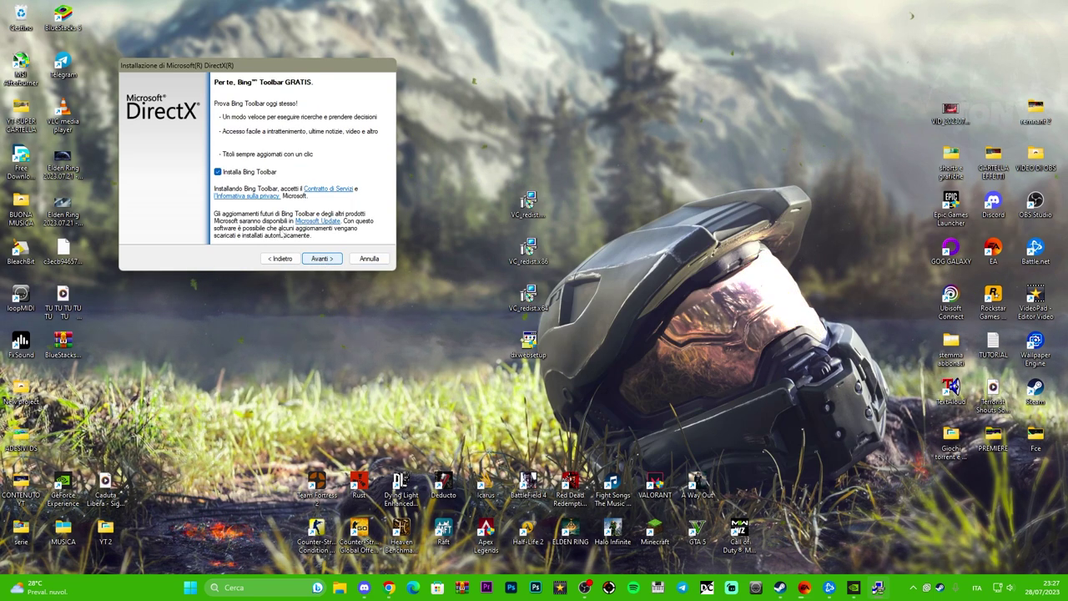
pyautogui.click(218, 173)
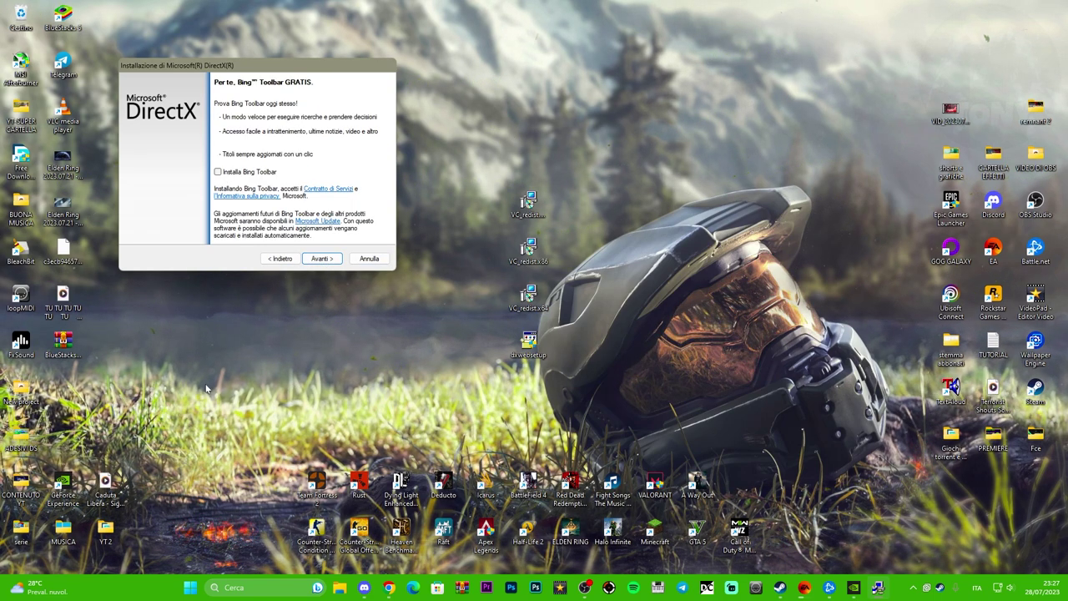
pyautogui.moveTo(259, 69); pyautogui.dragTo(280, 70)
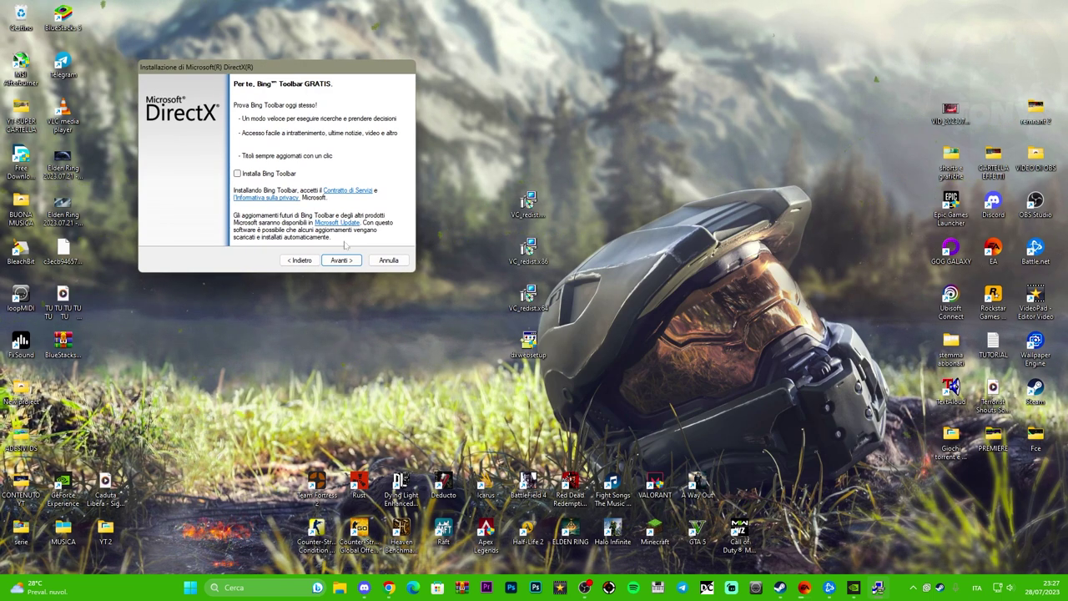
pyautogui.click(341, 260)
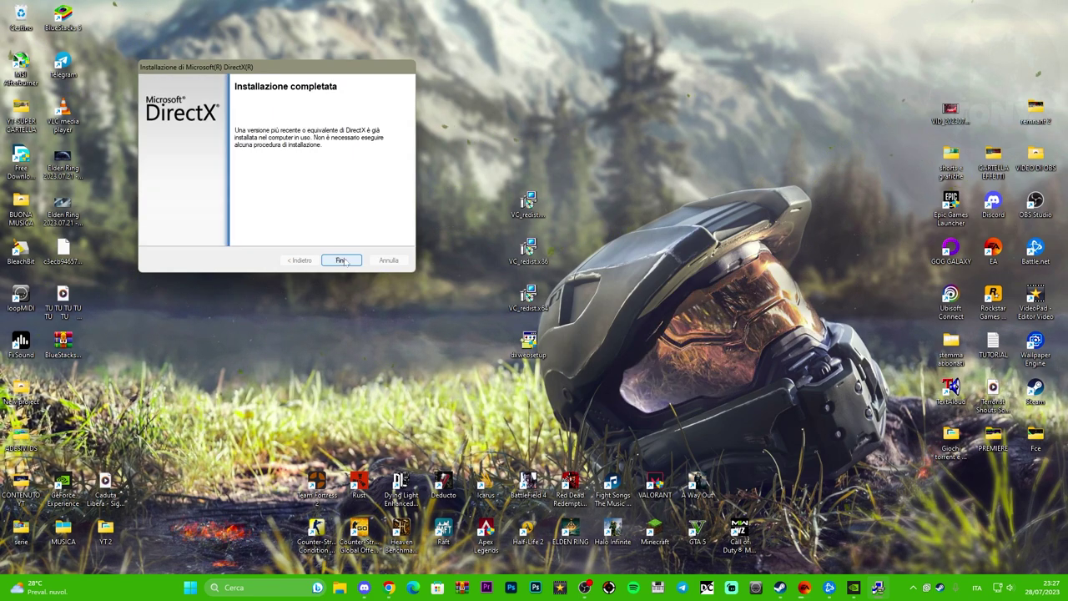
pyautogui.click(342, 260)
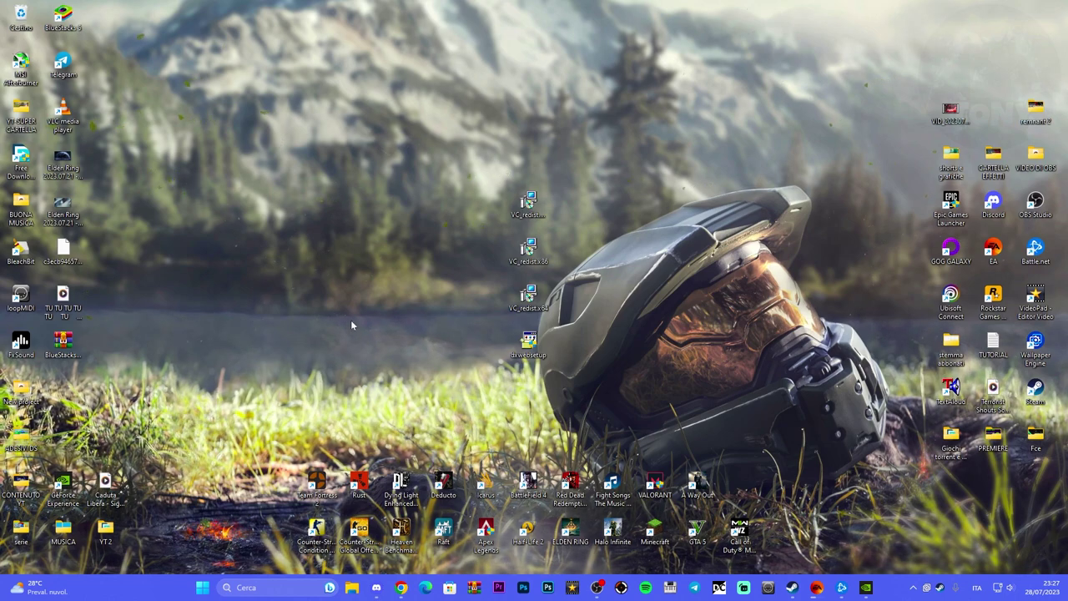
# Delete the three VC_redist installers and dxwebsetup from the desktop, and permanently empty the Recycle Bin.
pyautogui.moveTo(581, 397); pyautogui.dragTo(492, 159)
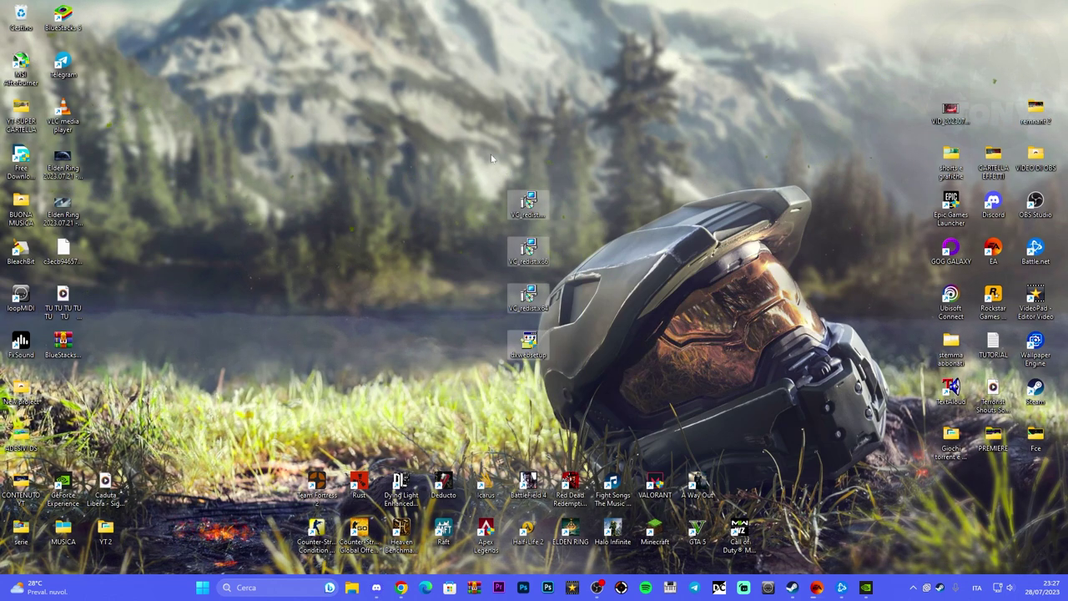
pyautogui.press('Delete')
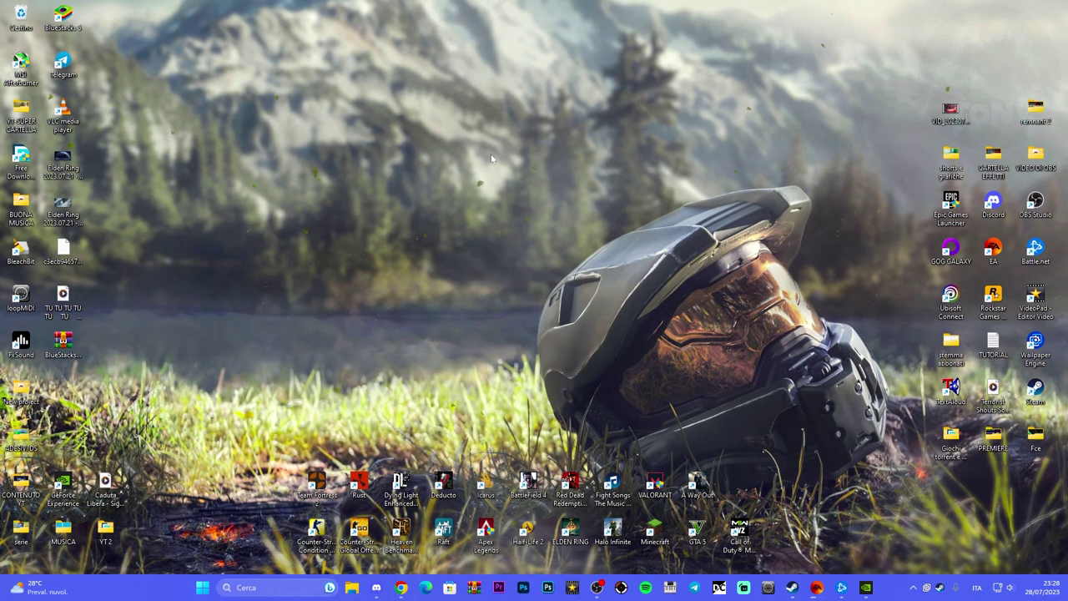
pyautogui.rightClick(28, 17)
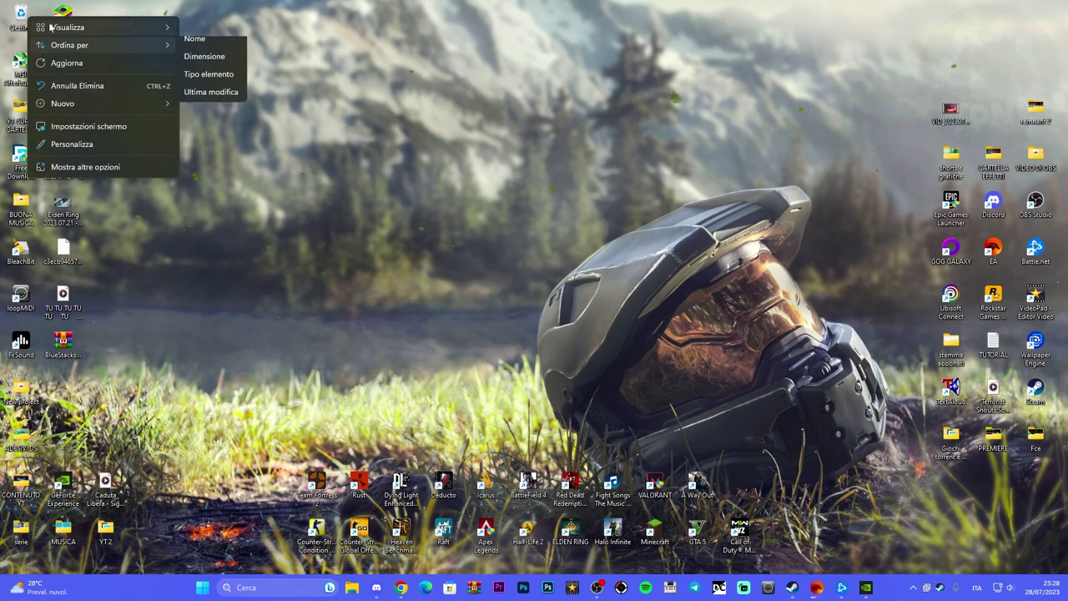
pyautogui.rightClick(19, 15)
pyautogui.click(59, 35)
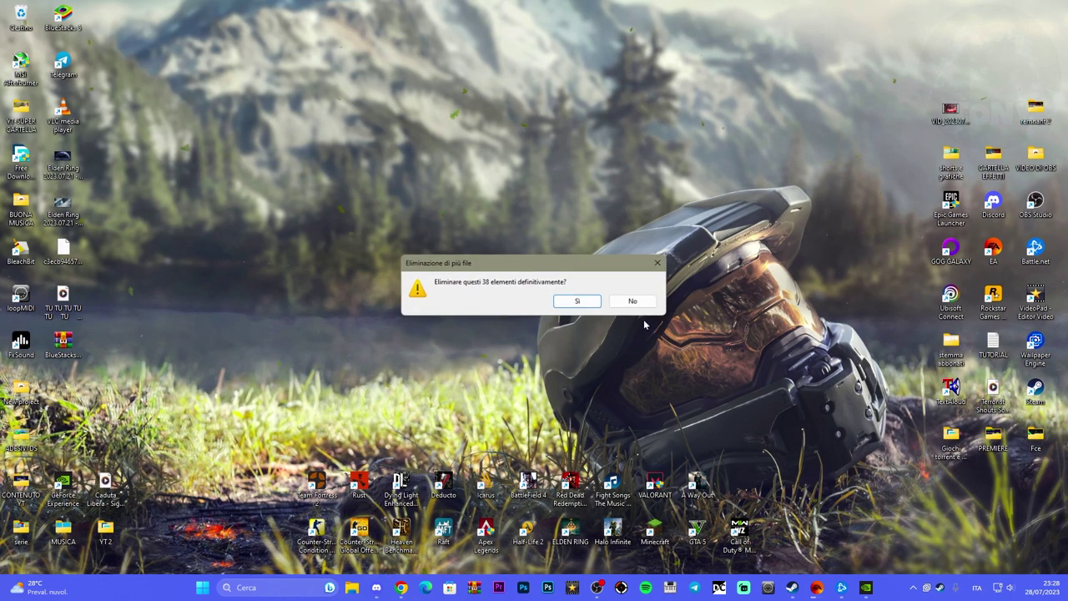
pyautogui.click(577, 300)
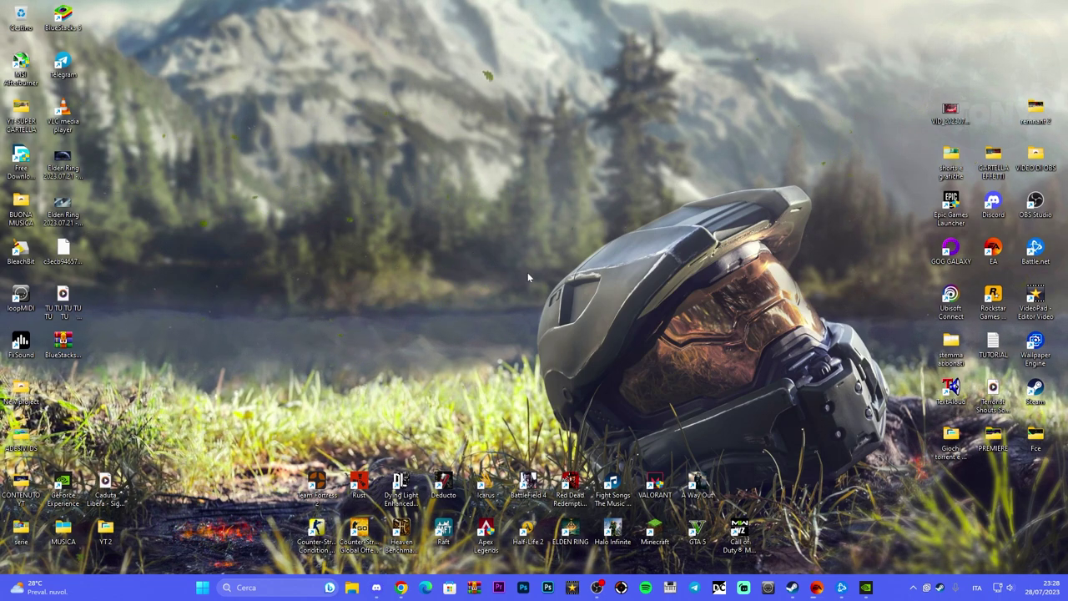
# Find the Esegui (Run) app through Windows search and use it to open %localappdata%.
pyautogui.click(247, 588)
pyautogui.write('e')
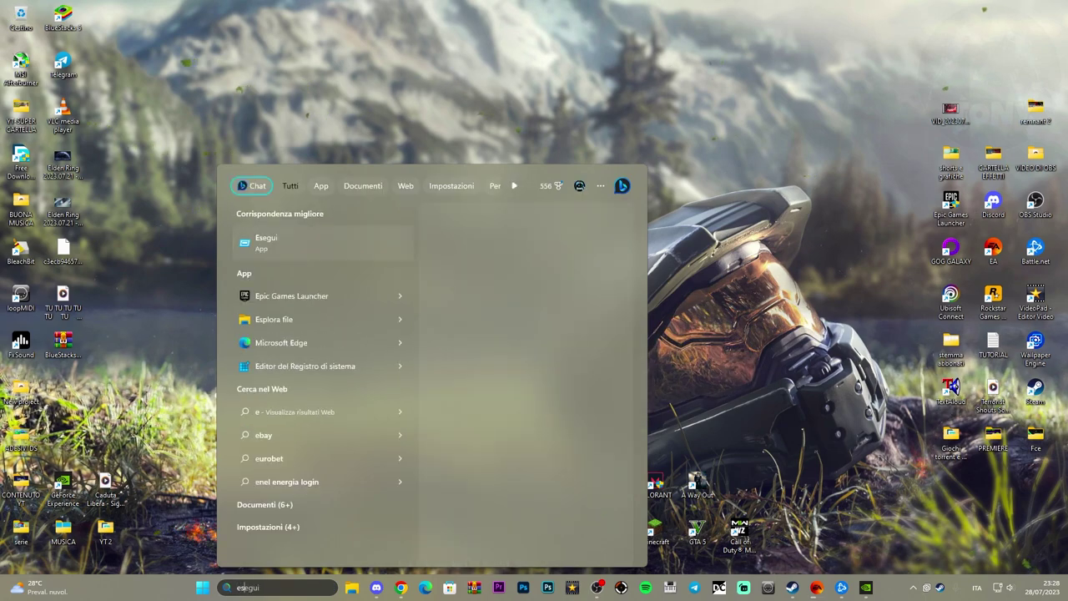
pyautogui.write('segui')
pyautogui.click(282, 248)
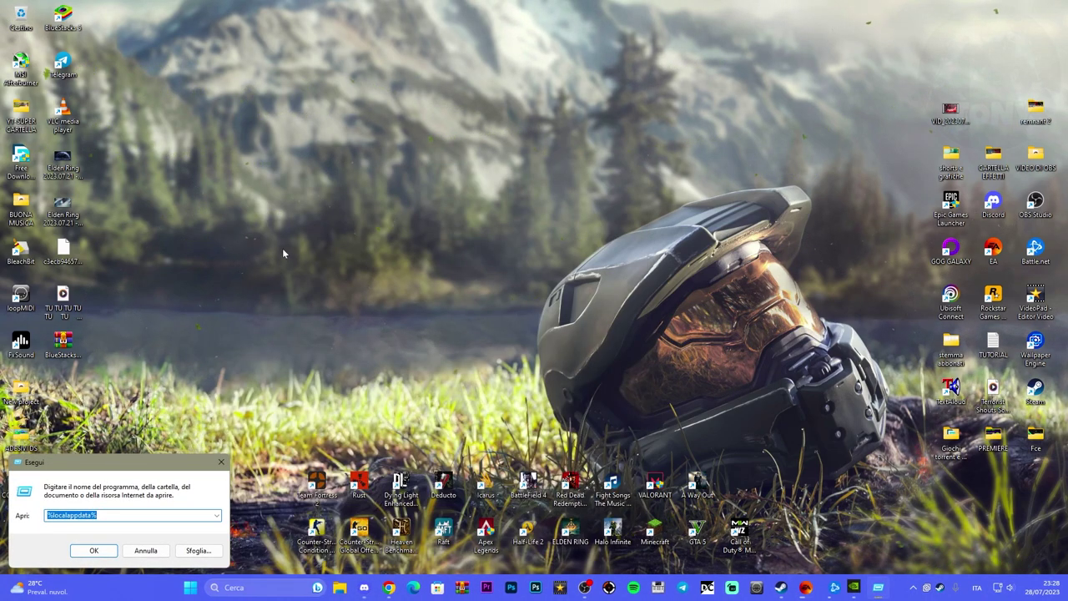
pyautogui.moveTo(108, 462); pyautogui.dragTo(511, 191)
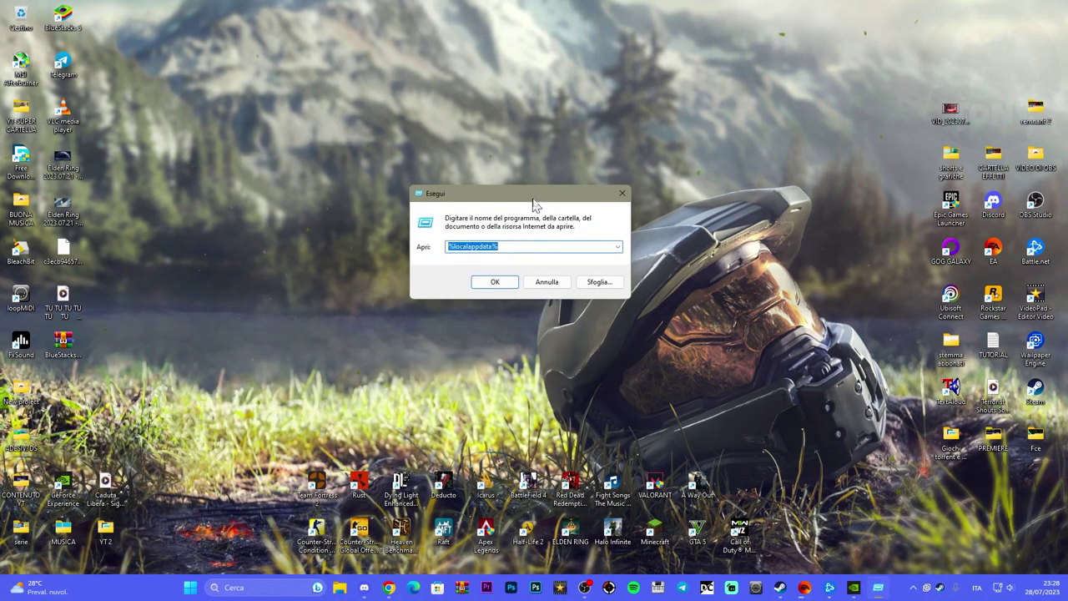
pyautogui.click(494, 280)
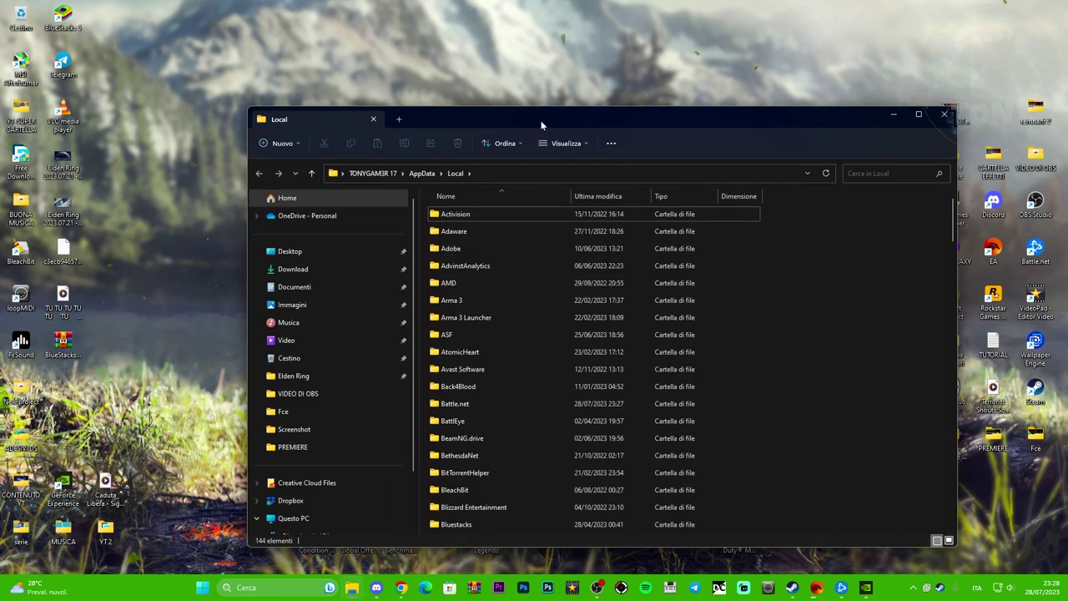
# Bring up the Run dialog again, open %localappdata% from it, and reposition the Local folder window.
pyautogui.moveTo(541, 120); pyautogui.dragTo(498, 102)
pyautogui.press('super+r')
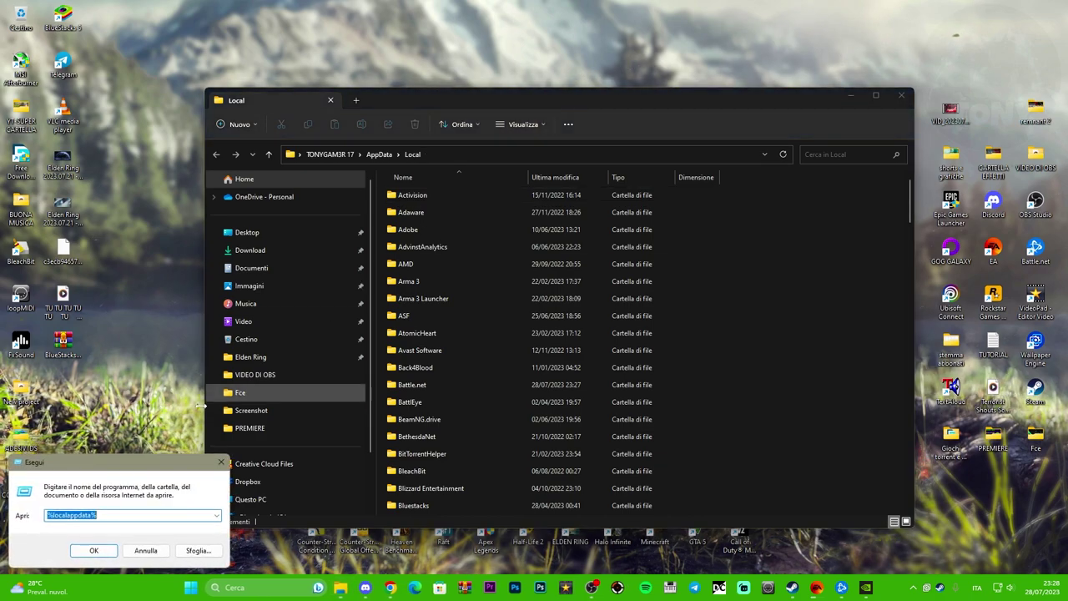
pyautogui.moveTo(134, 466); pyautogui.dragTo(463, 215)
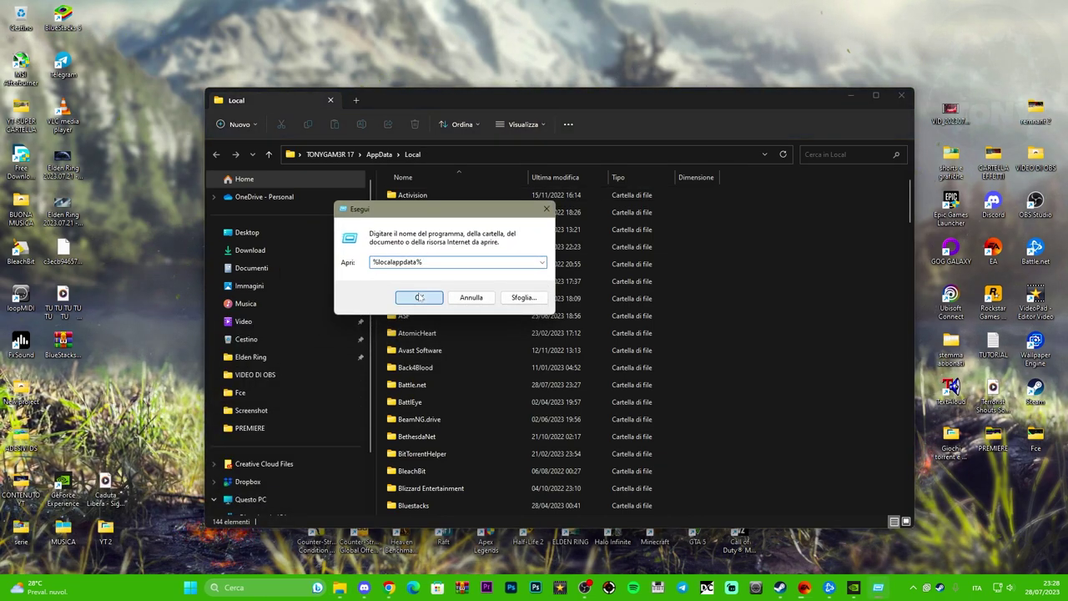
pyautogui.click(419, 297)
pyautogui.moveTo(532, 101); pyautogui.dragTo(522, 76)
# Delete the Blizzard Entertainment folder from the AppData Local folder.
pyautogui.scroll(-2, 597, 322)
pyautogui.scroll(-2, 596, 318)
pyautogui.click(423, 227)
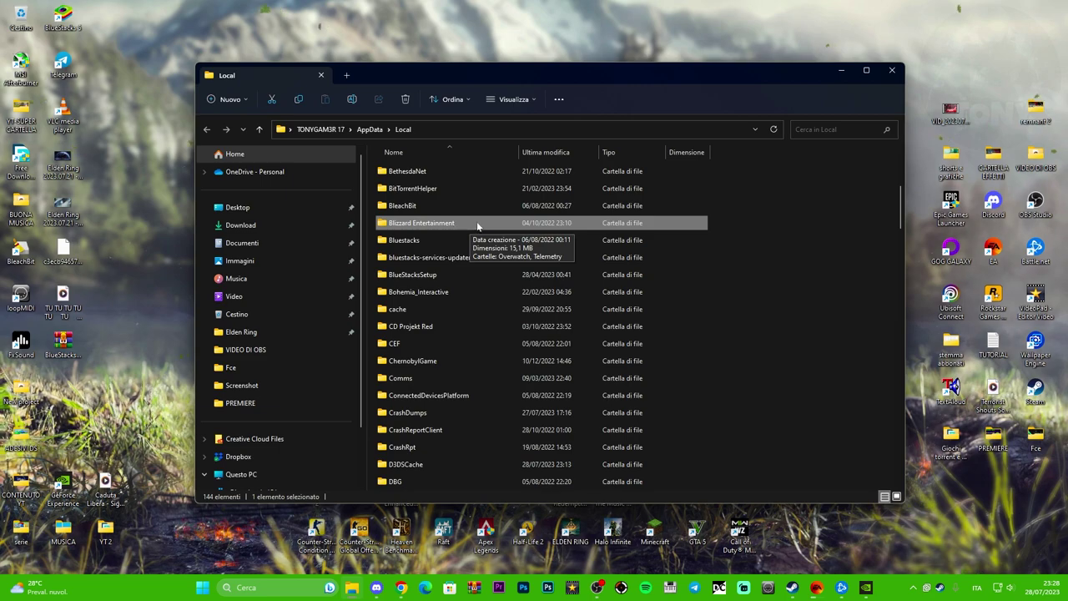
pyautogui.press('Delete')
# Find and open the Temp folder inside AppData Local.
pyautogui.scroll(-10, 513, 284)
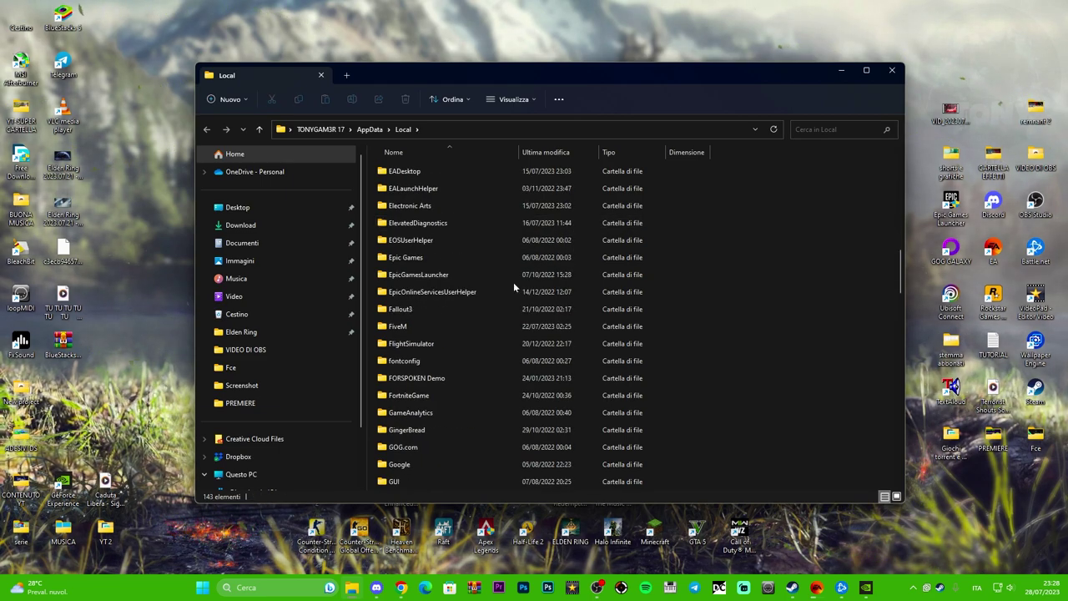
pyautogui.scroll(-20, 513, 286)
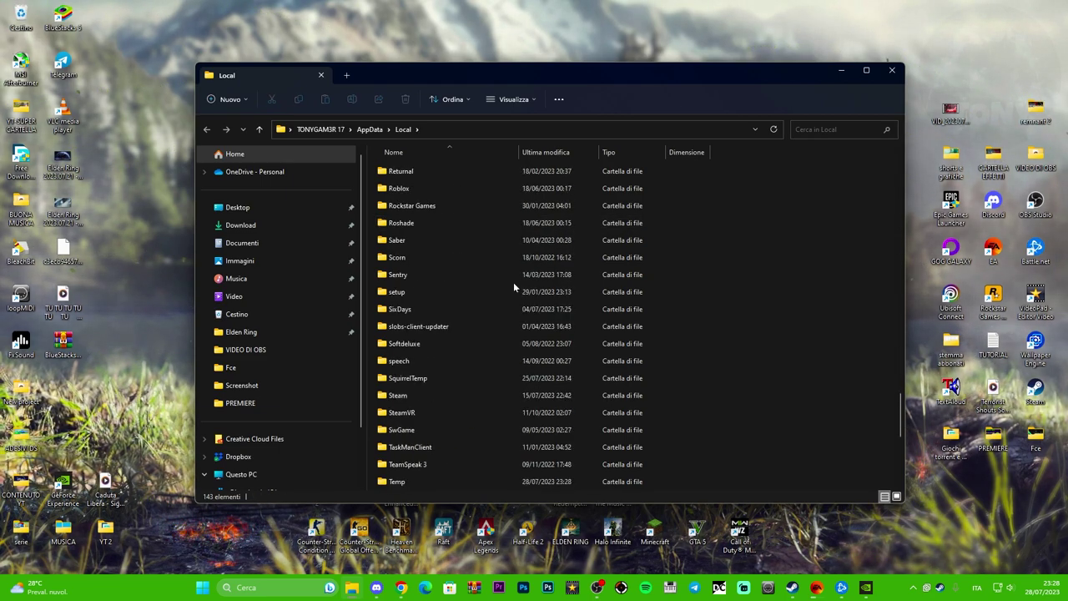
pyautogui.scroll(-2, 514, 284)
pyautogui.scroll(2, 513, 282)
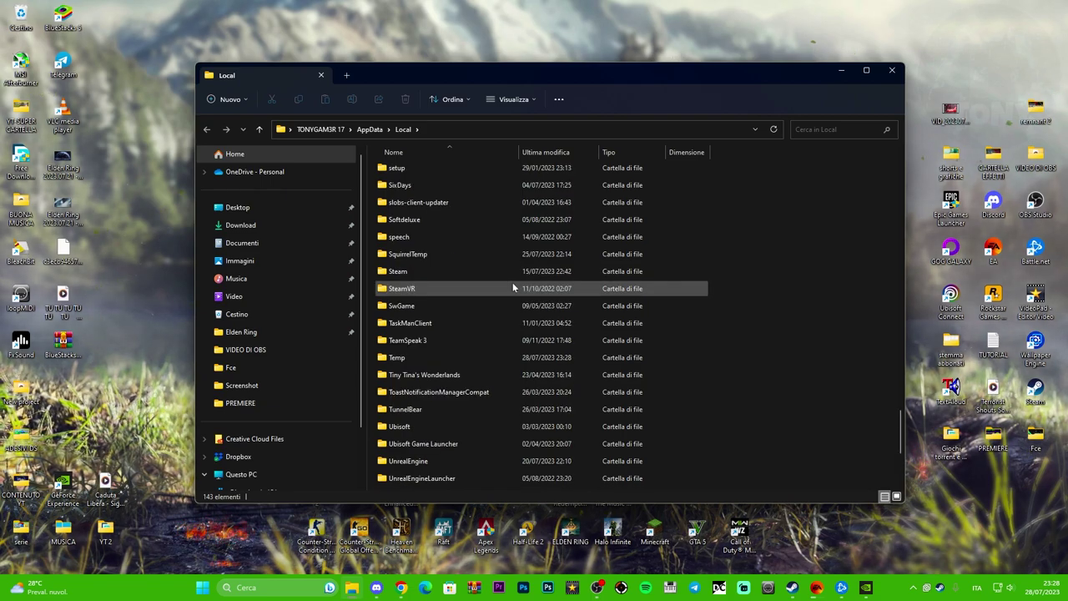
pyautogui.doubleClick(425, 357)
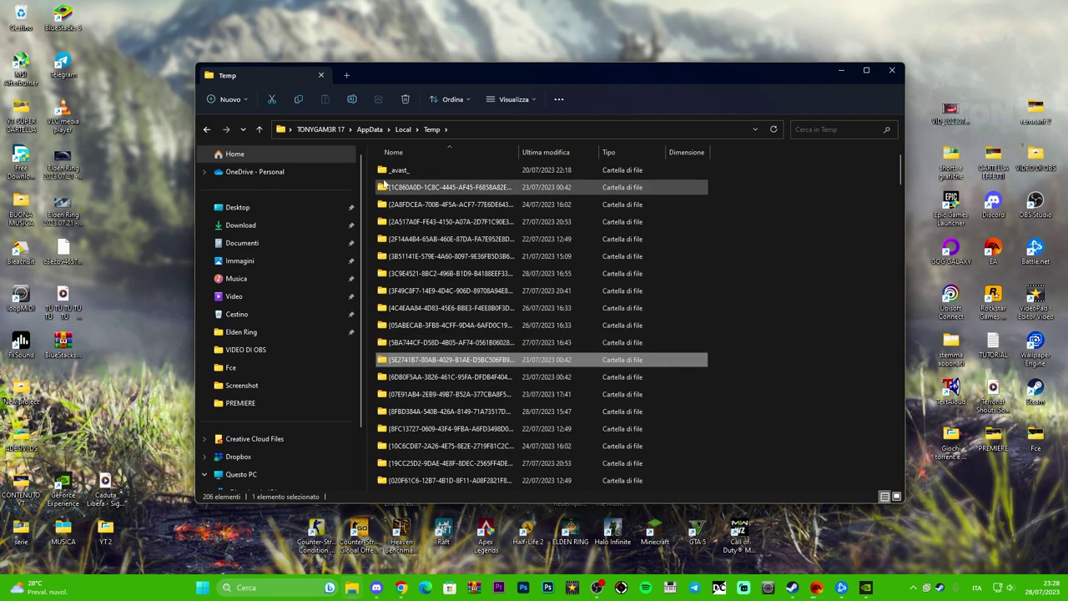
# Delete everything in the Temp folder, retrying the deletion for the Adobe folder that is in use.
pyautogui.click(401, 172)
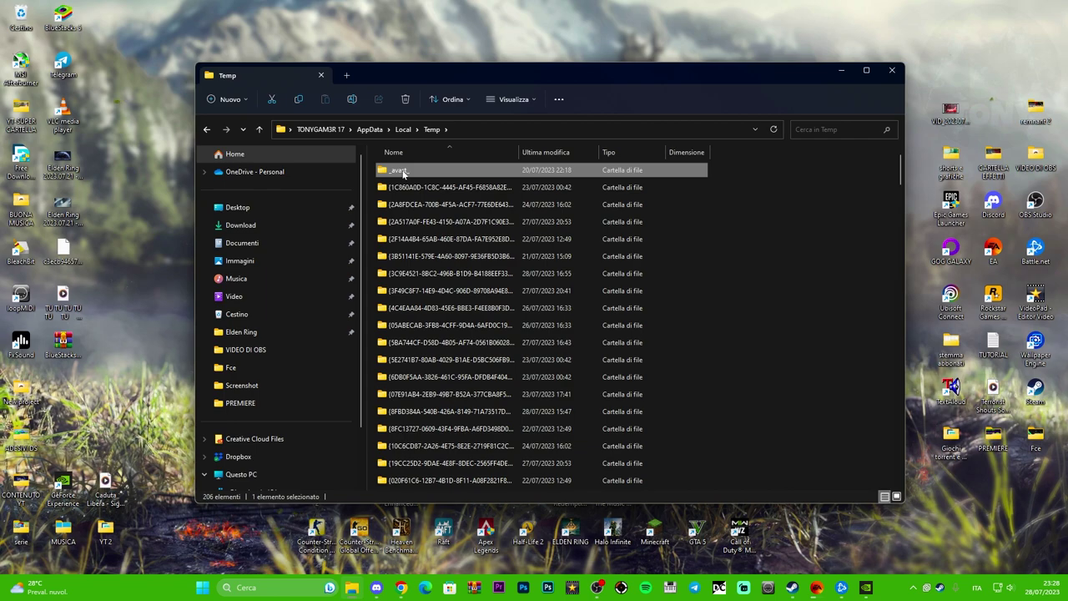
pyautogui.hotkey('ctrl', 'a')
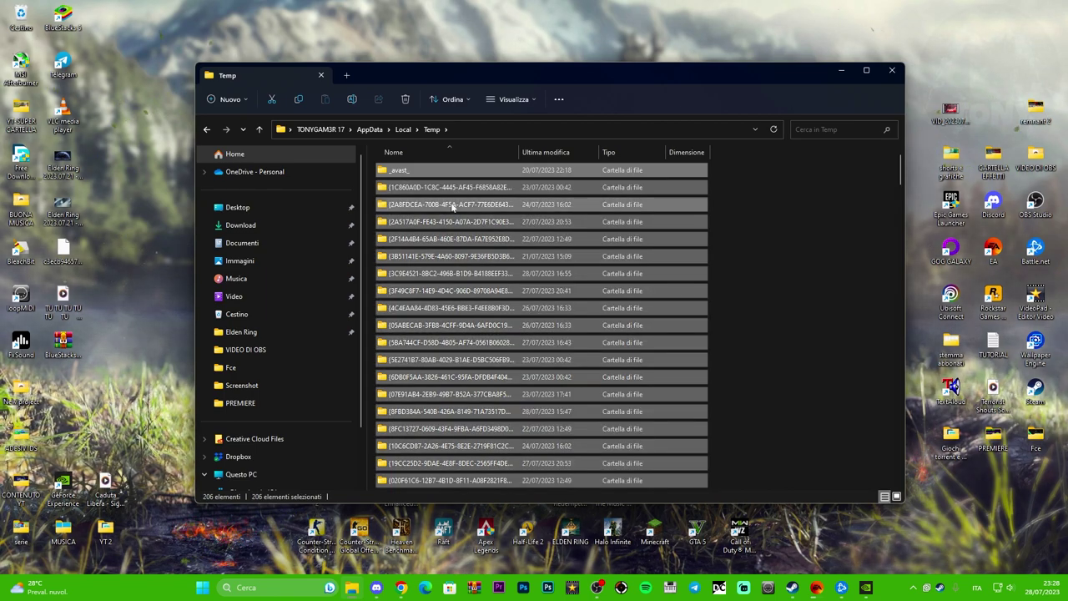
pyautogui.press('Delete')
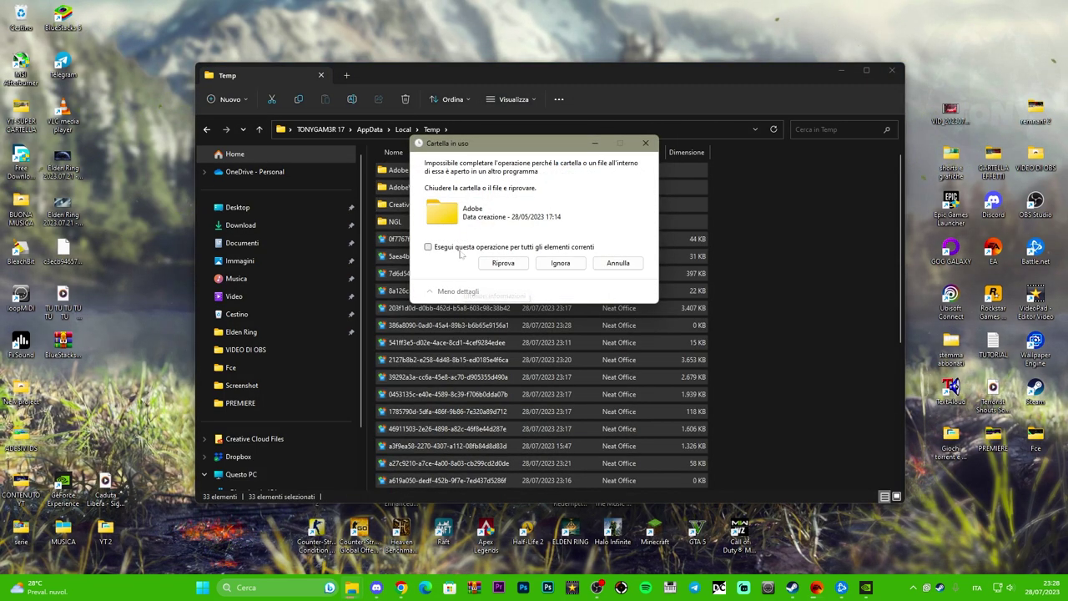
pyautogui.click(521, 264)
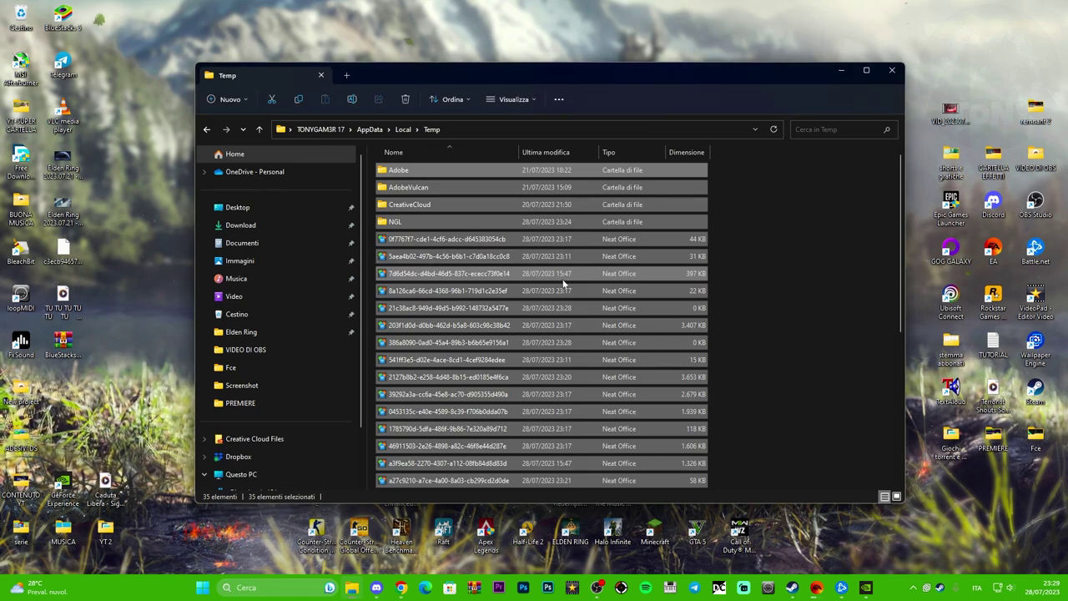
# Return to the AppData Local folder and look through its remaining folders.
pyautogui.click(206, 128)
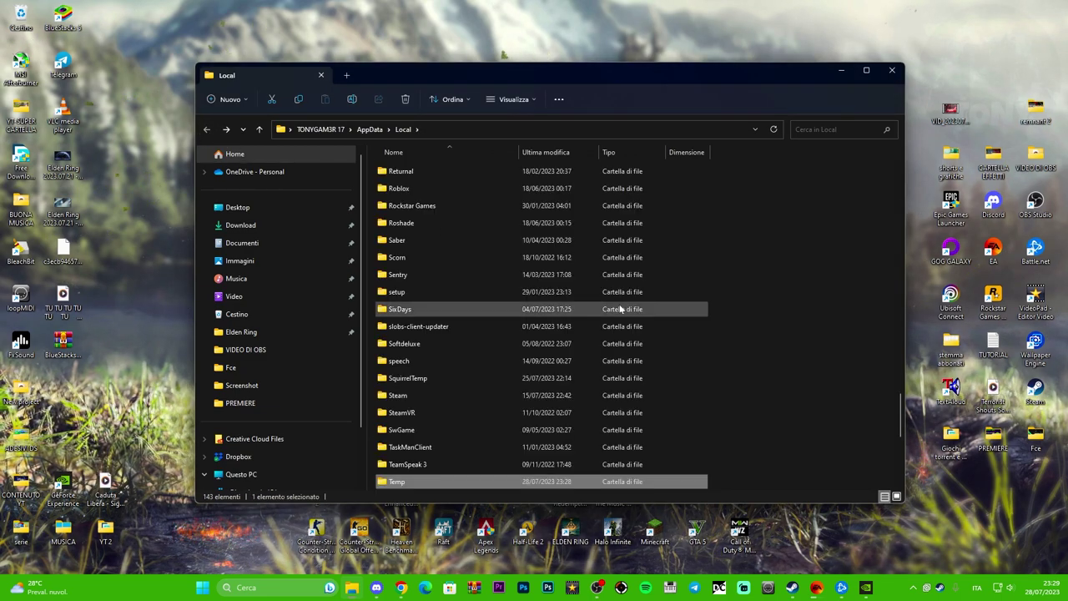
pyautogui.scroll(-4, 619, 311)
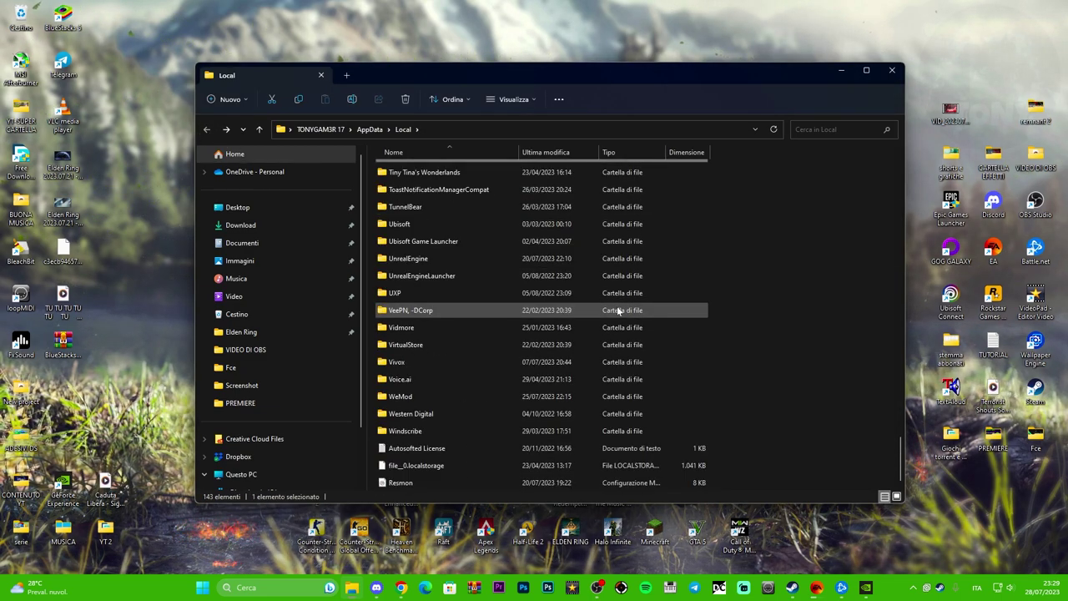
pyautogui.scroll(5, 619, 311)
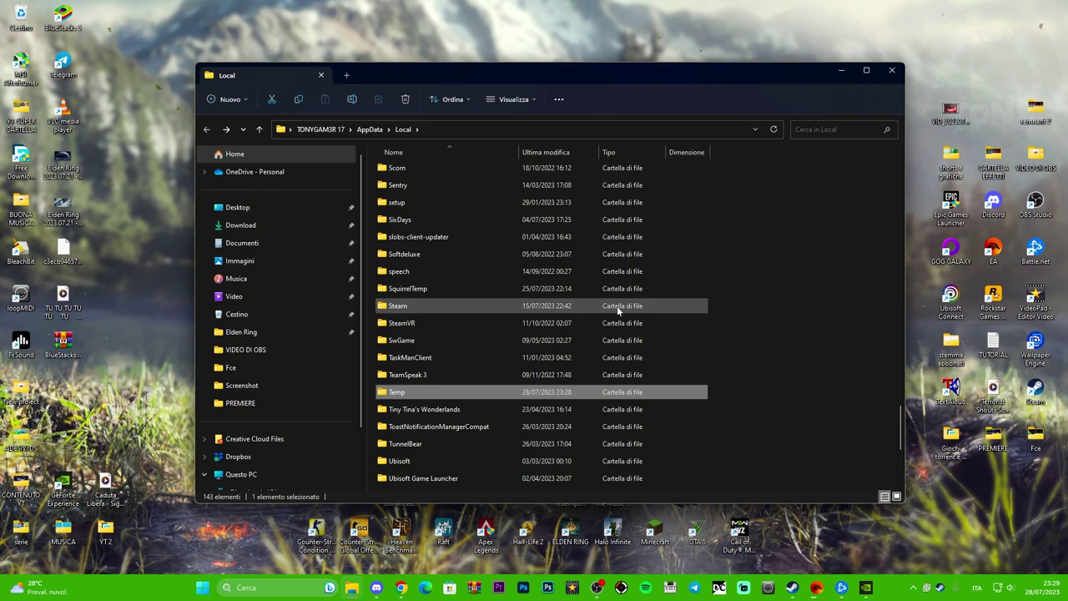
# Open the htmlcache folder inside AppData Local's Steam folder and delete everything in it.
pyautogui.doubleClick(448, 307)
pyautogui.doubleClick(401, 170)
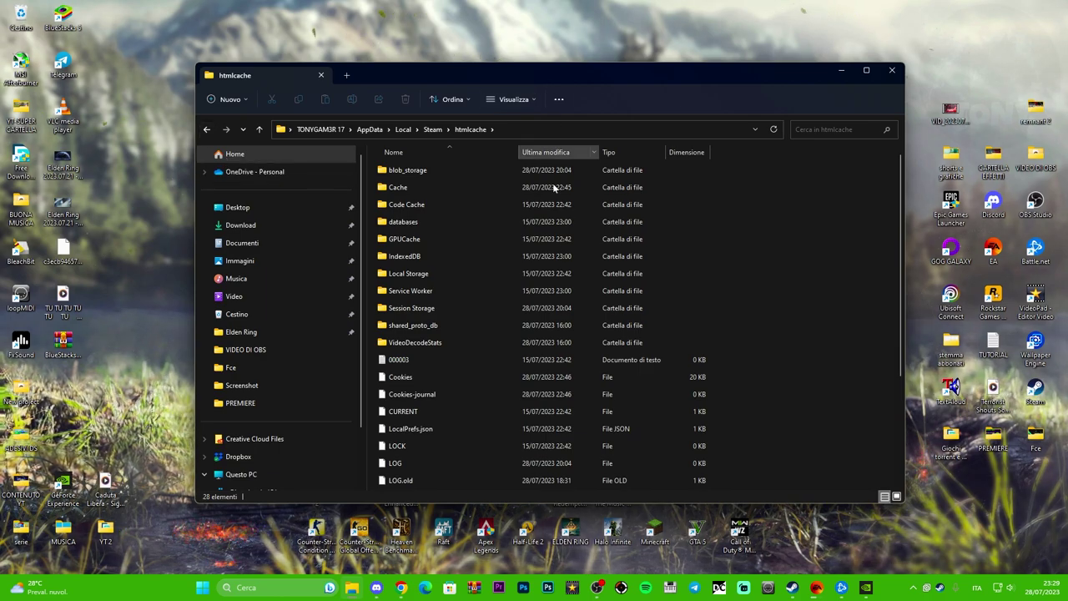
pyautogui.moveTo(573, 81); pyautogui.dragTo(563, 75)
pyautogui.scroll(-3, 509, 256)
pyautogui.scroll(3, 543, 289)
pyautogui.hotkey('ctrl', 'a')
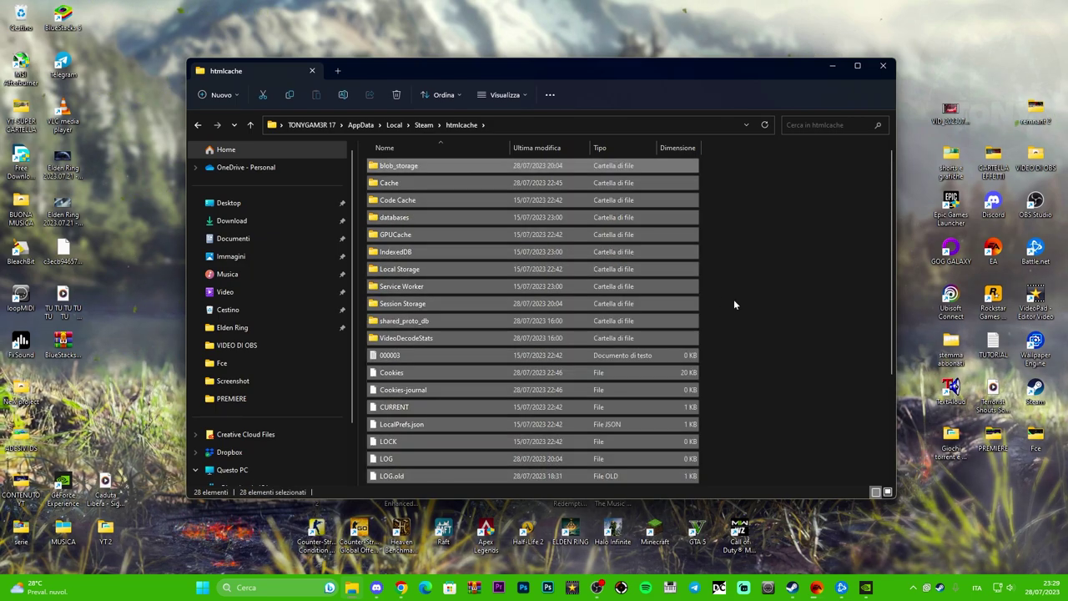
pyautogui.press('Delete')
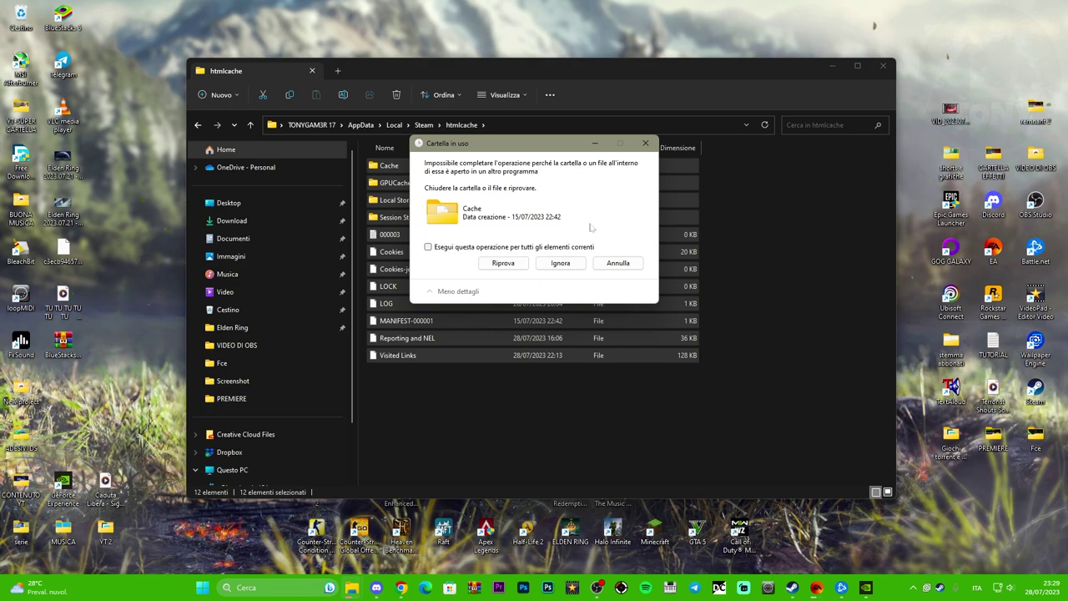
# Exit Steam to free the in-use Cache folder and finish deleting the remaining items in htmlcache.
pyautogui.rightClick(939, 588)
pyautogui.click(968, 573)
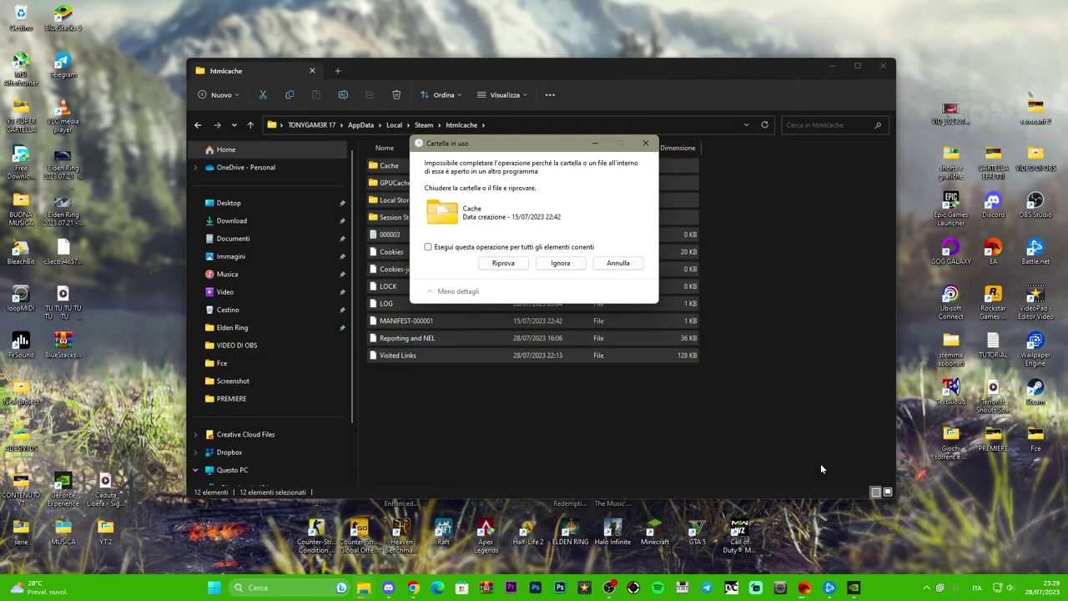
pyautogui.click(563, 266)
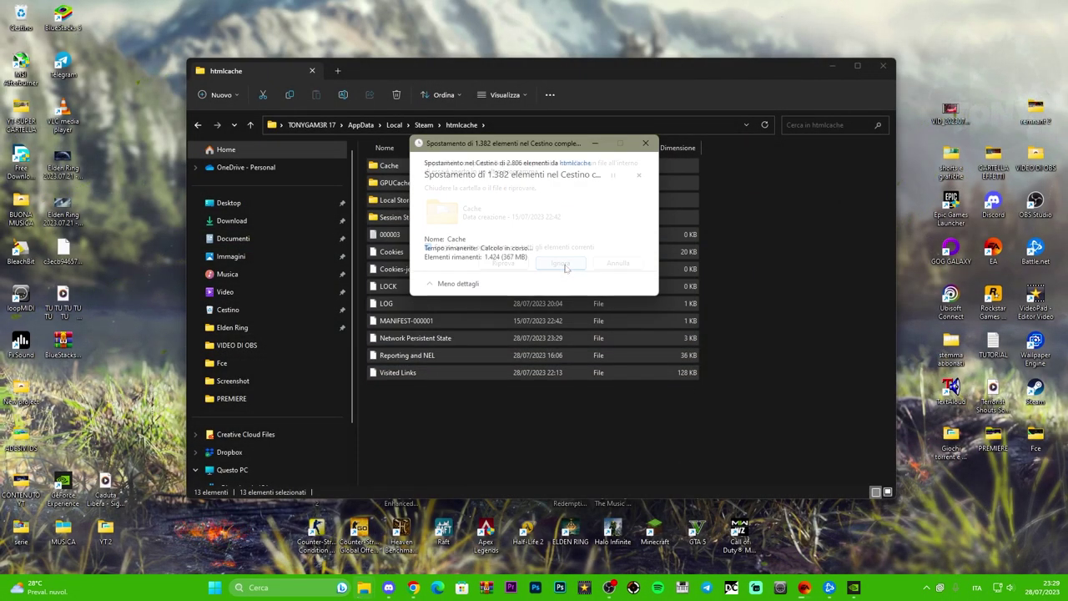
pyautogui.moveTo(560, 278); pyautogui.dragTo(397, 165)
pyautogui.press('Delete')
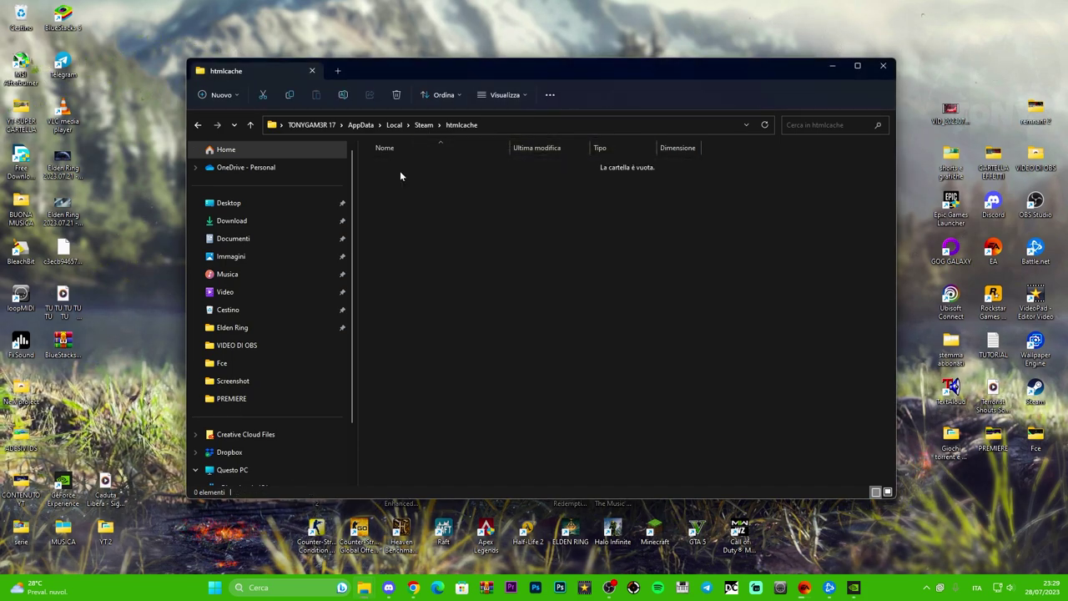
pyautogui.click(881, 70)
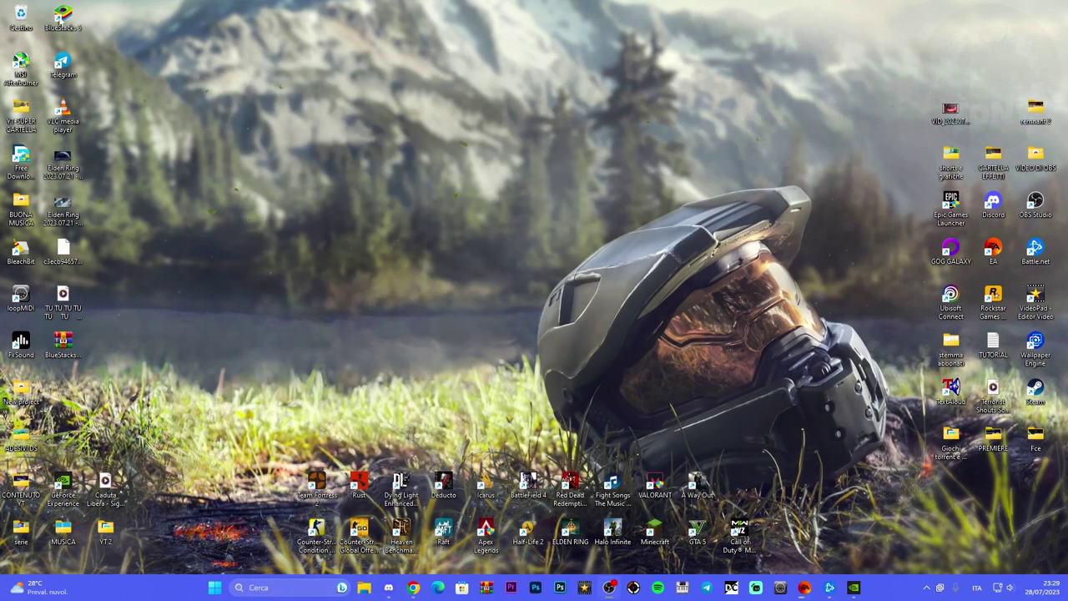
# Empty the Recycle Bin and confirm the permanent deletion of all its items.
pyautogui.rightClick(18, 15)
pyautogui.press('super')
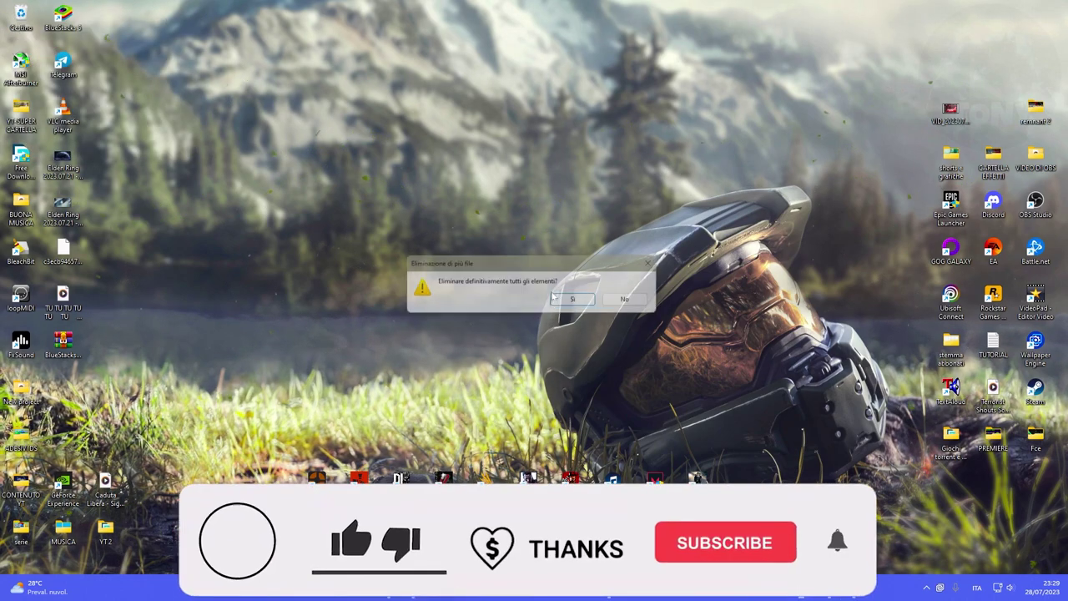
pyautogui.click(562, 304)
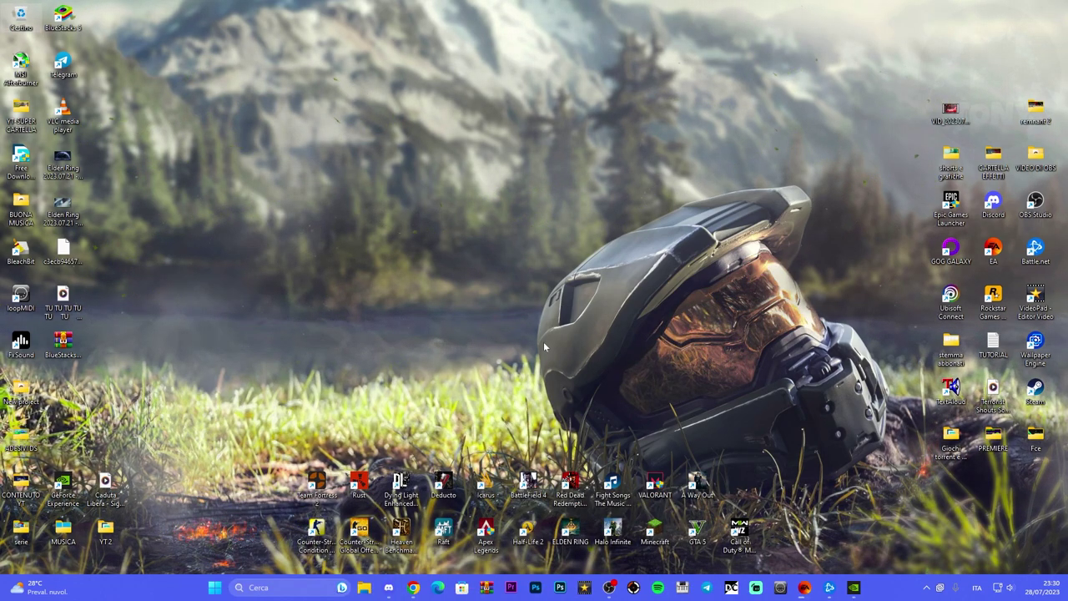
# Switch to Battle.net, dismiss the update prompt and view the Call of Duty: MWII | WZ game page.
pyautogui.click(827, 588)
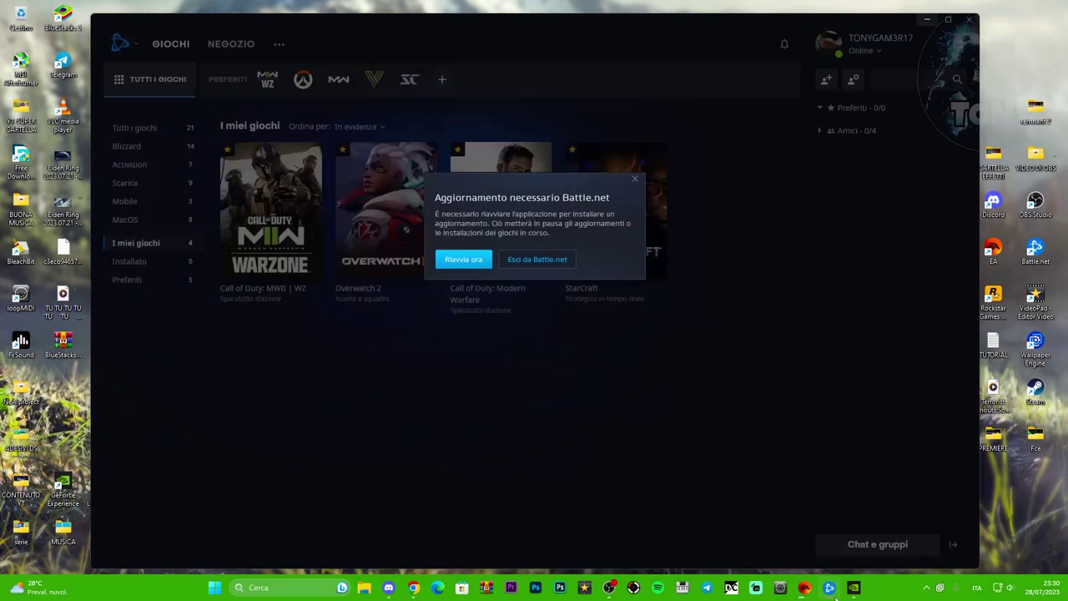
pyautogui.click(637, 179)
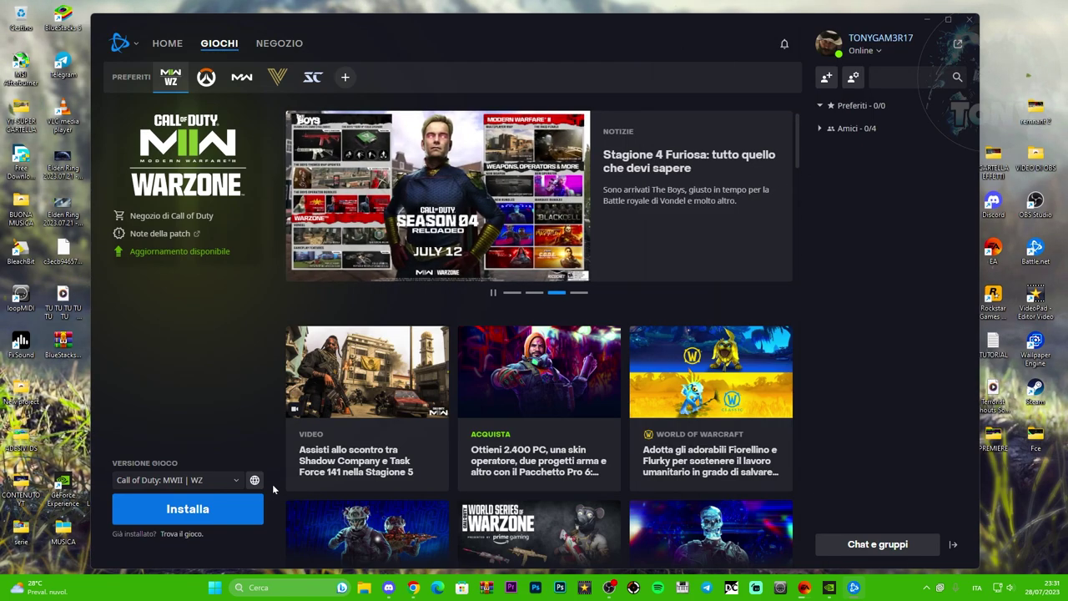
pyautogui.click(926, 19)
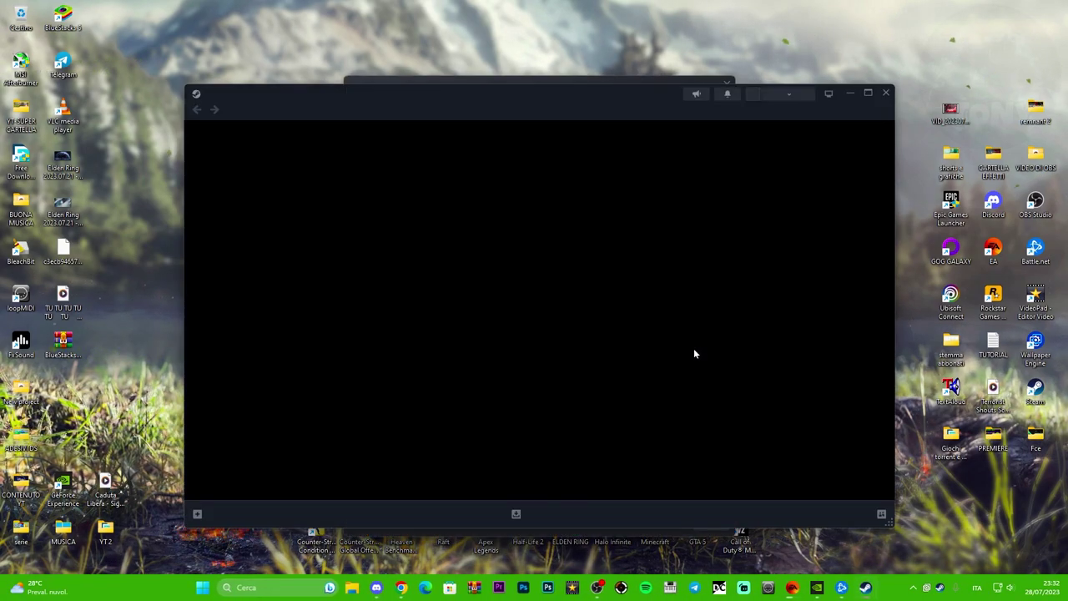
# Switch to Steam and open the Call of Duty: Modern Warfare II page in the library.
pyautogui.click(868, 94)
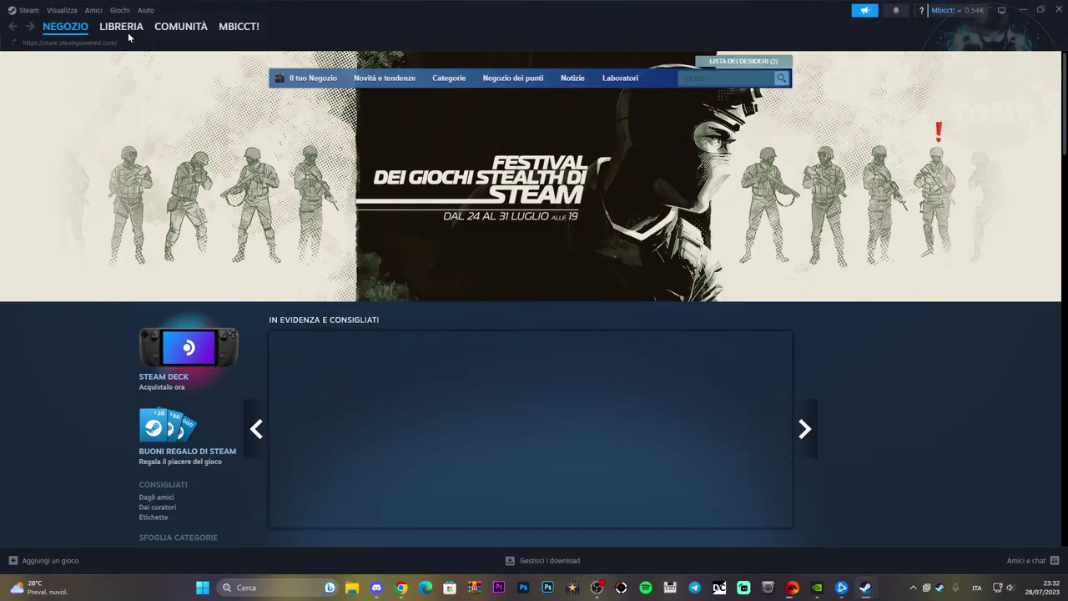
pyautogui.click(125, 29)
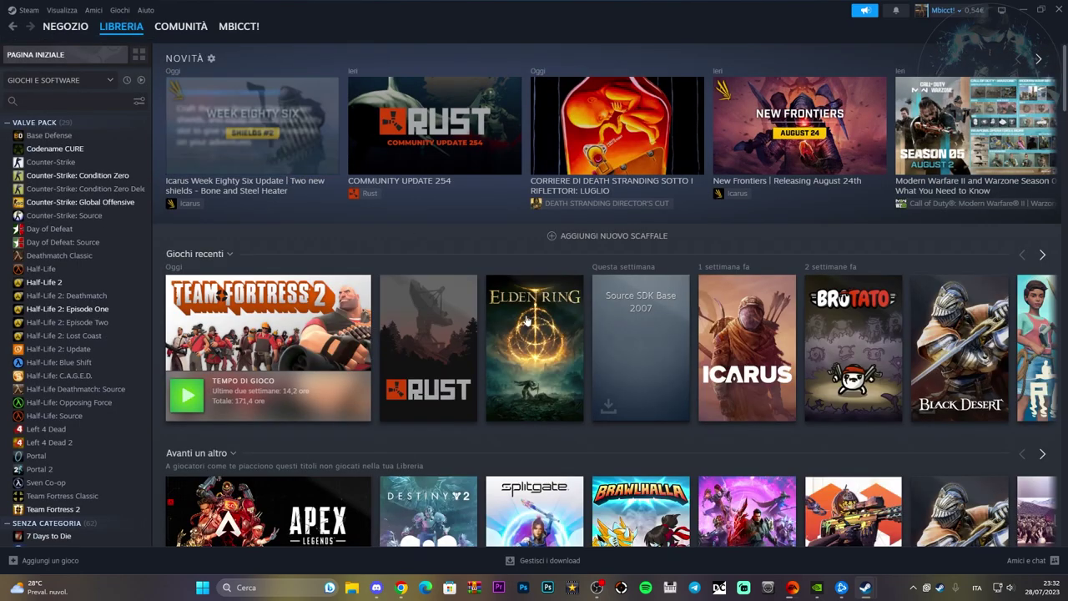
pyautogui.scroll(-5, 123, 244)
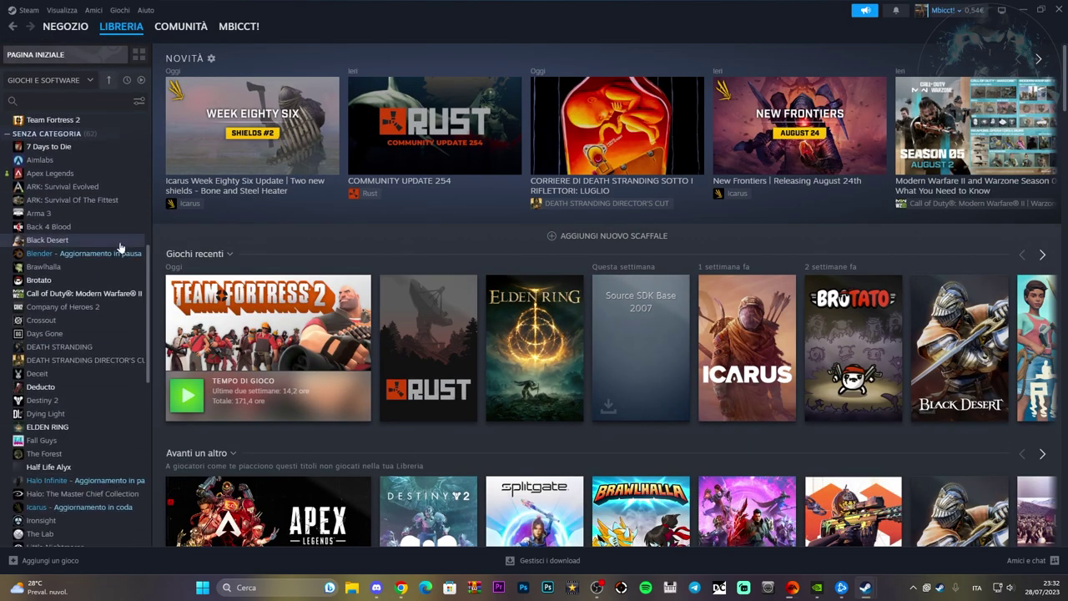
pyautogui.click(79, 296)
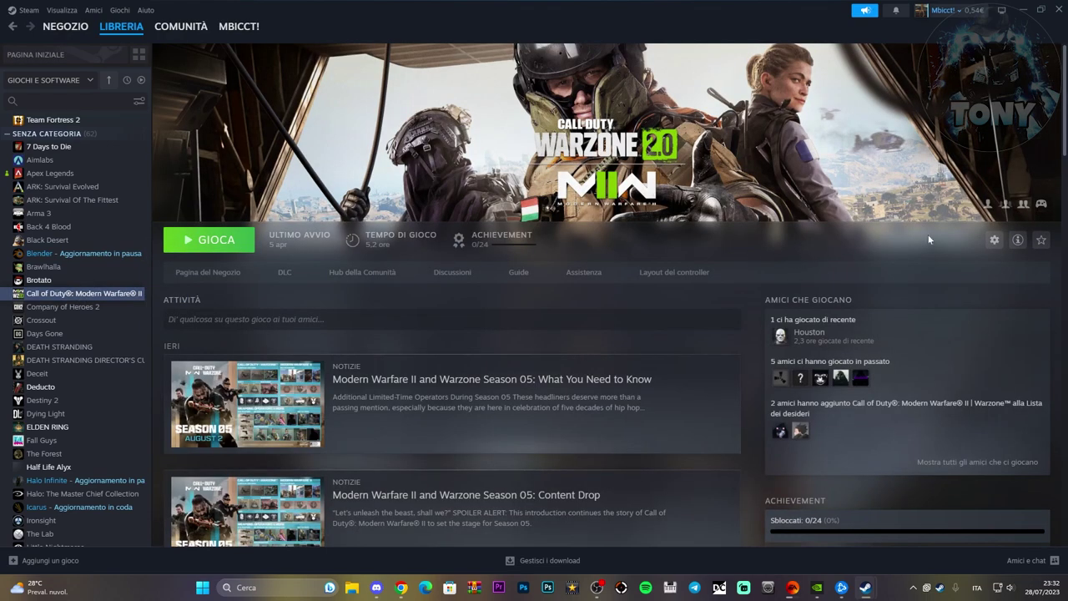
# View the game's installed-file options, including the file integrity check, and clear the Steam windows from the desktop.
pyautogui.click(994, 240)
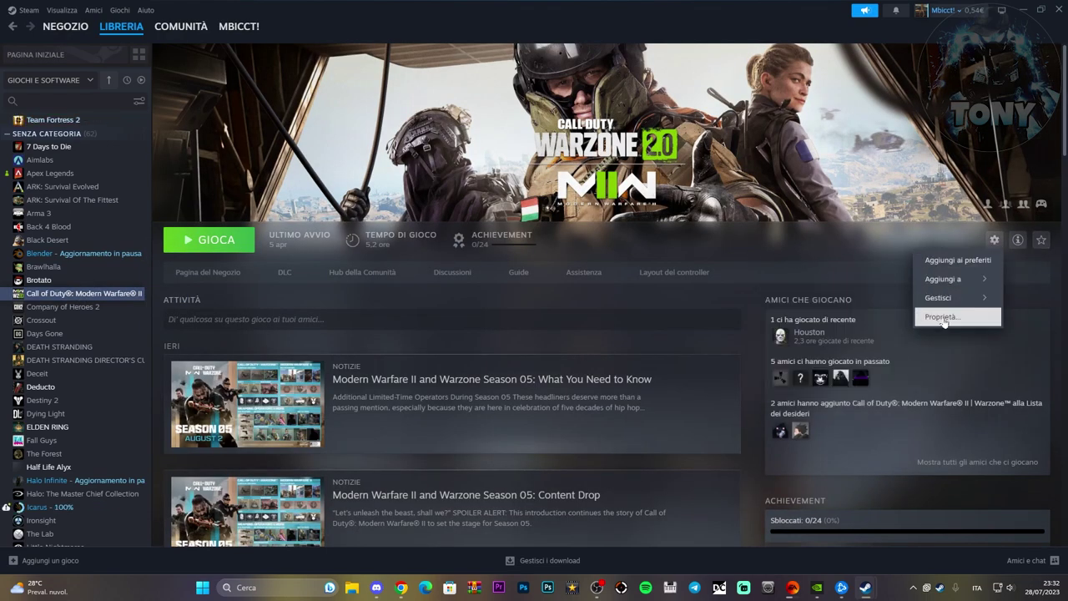
pyautogui.click(943, 317)
pyautogui.click(357, 258)
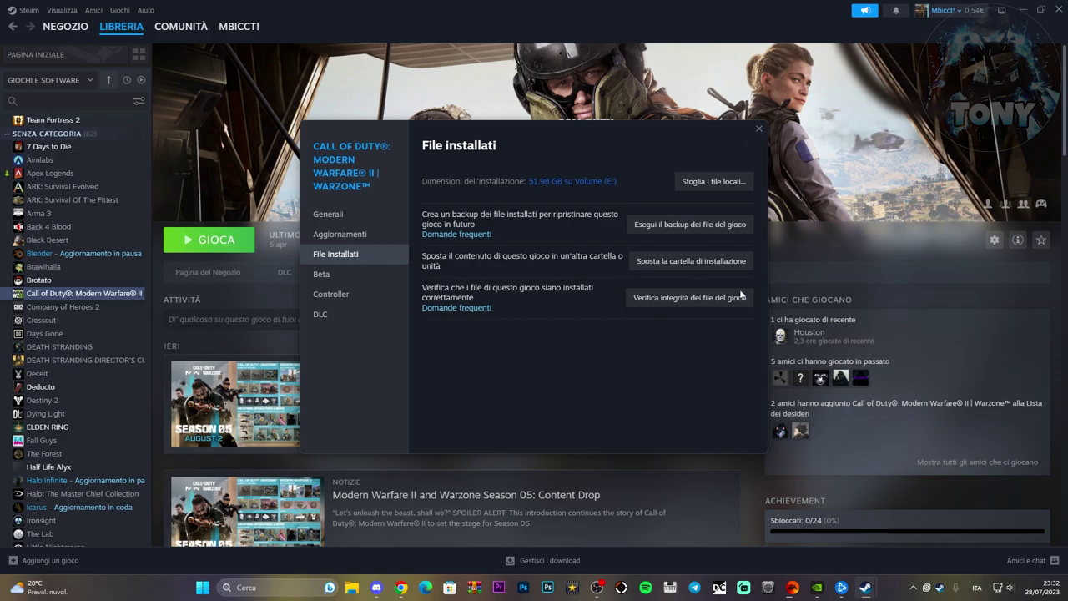
pyautogui.click(758, 130)
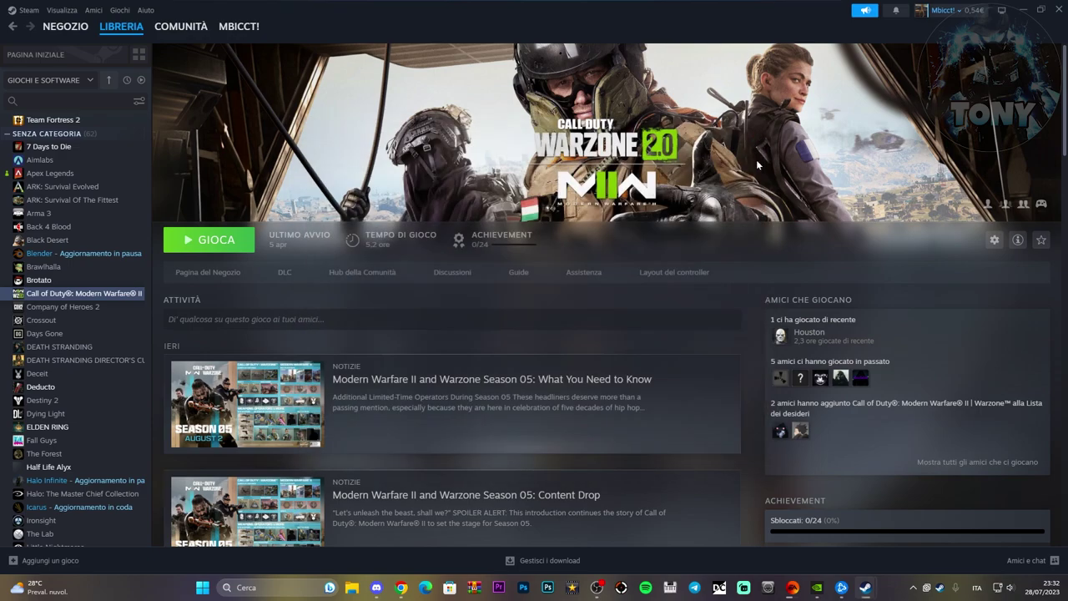
pyautogui.click(1024, 10)
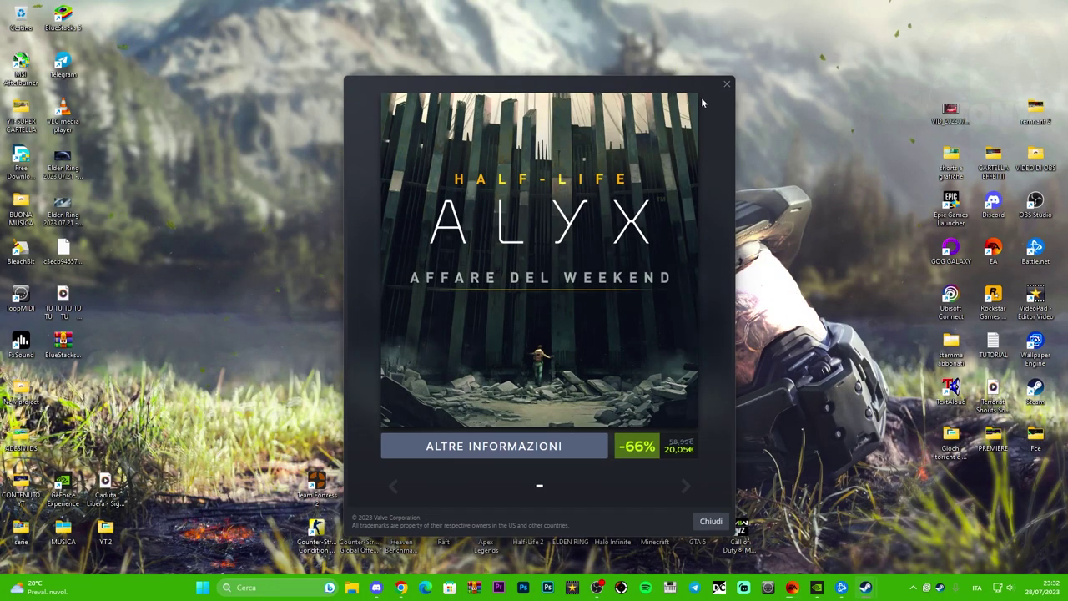
pyautogui.click(726, 85)
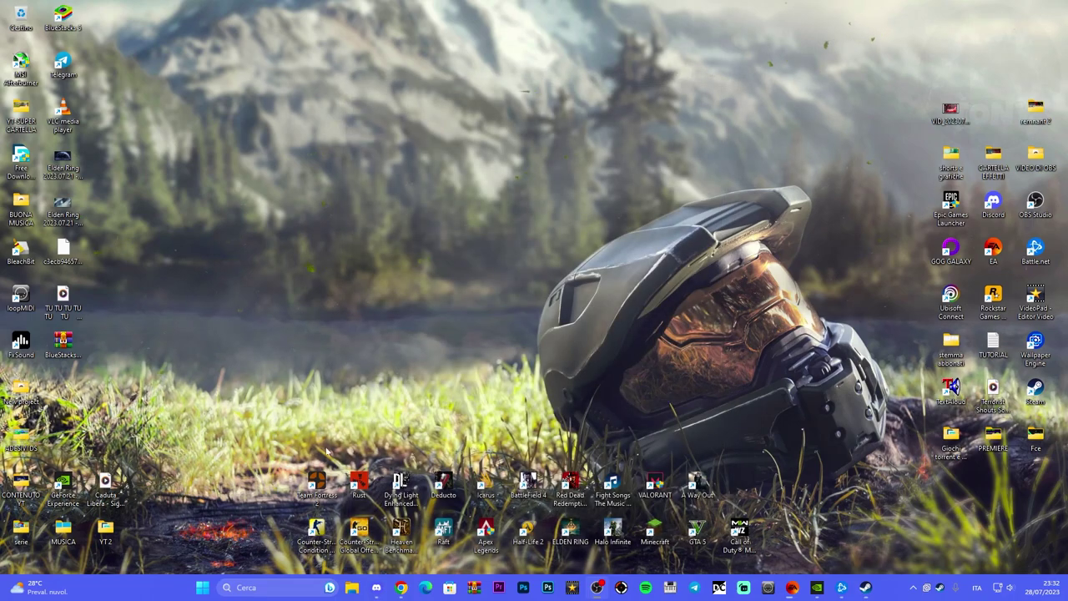
# Open Windows Device Manager and expand the display adapters category to list the graphics card.
pyautogui.rightClick(203, 589)
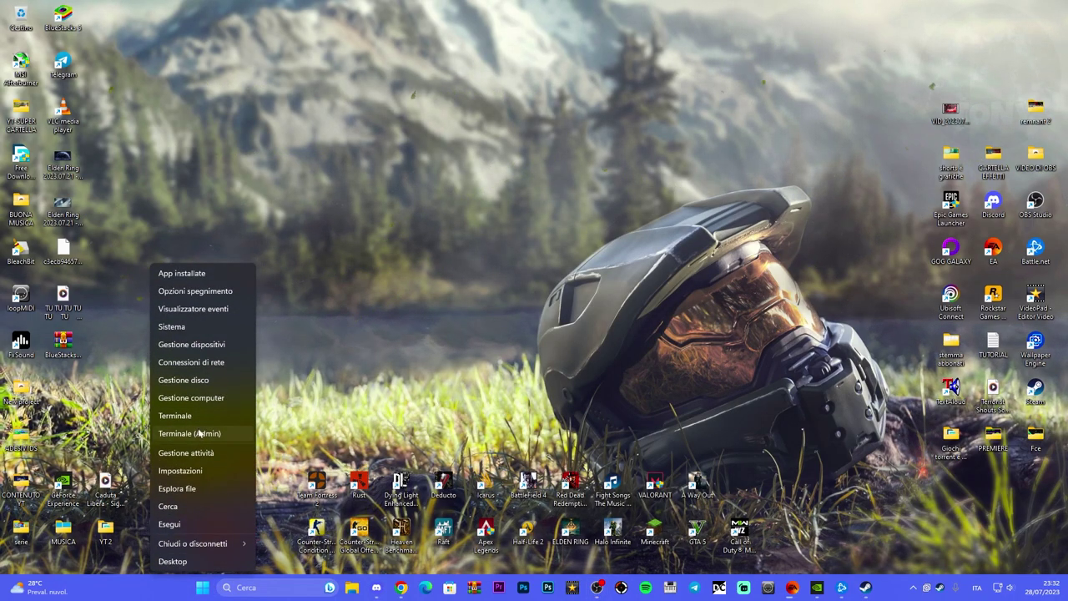
pyautogui.click(204, 346)
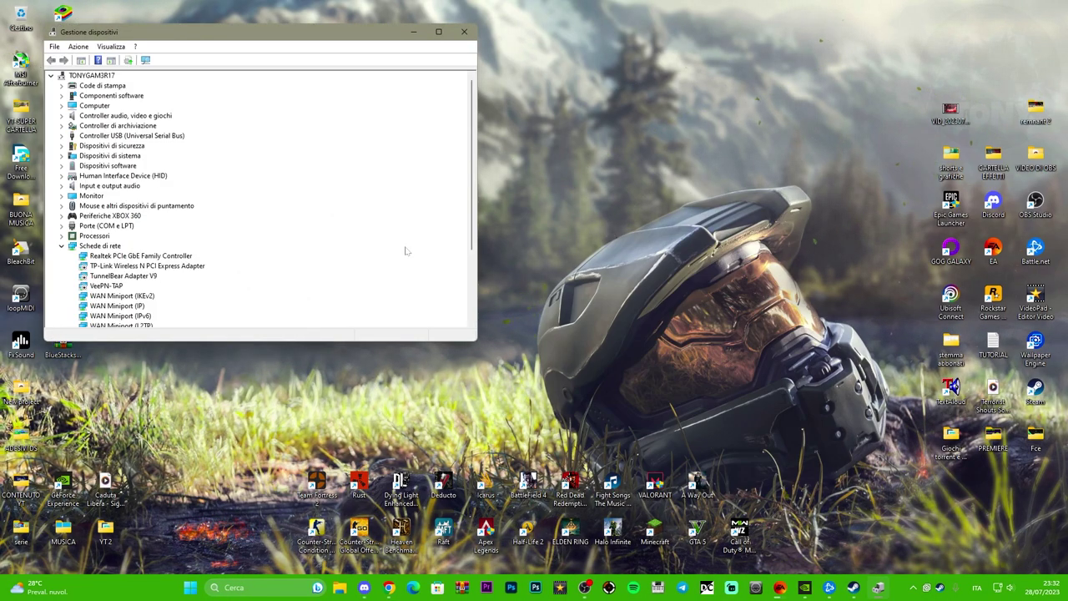
pyautogui.moveTo(228, 39); pyautogui.dragTo(459, 93)
pyautogui.scroll(-4, 364, 244)
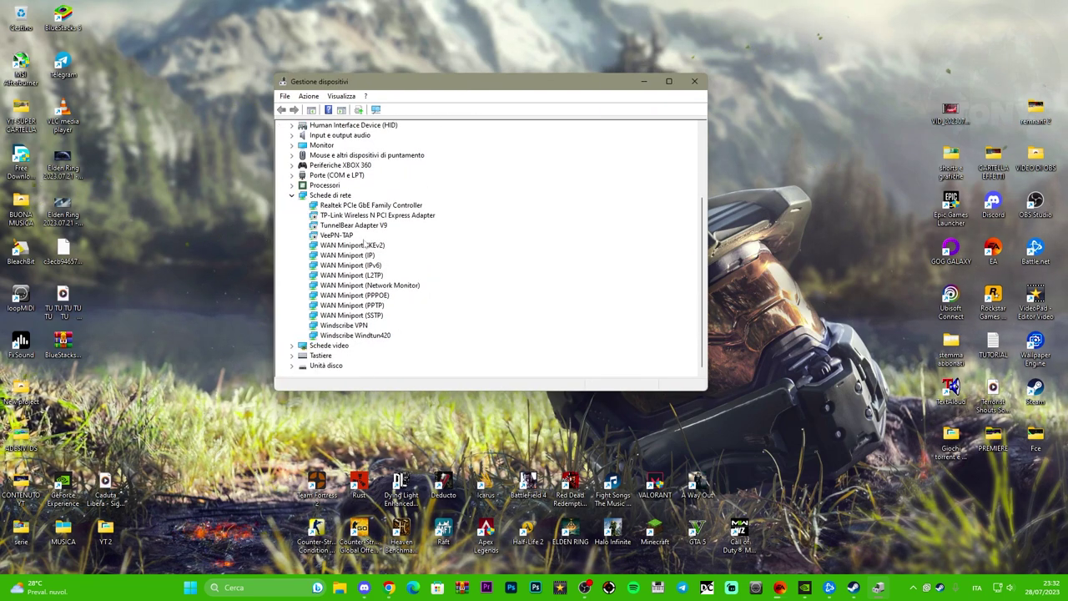
pyautogui.click(292, 344)
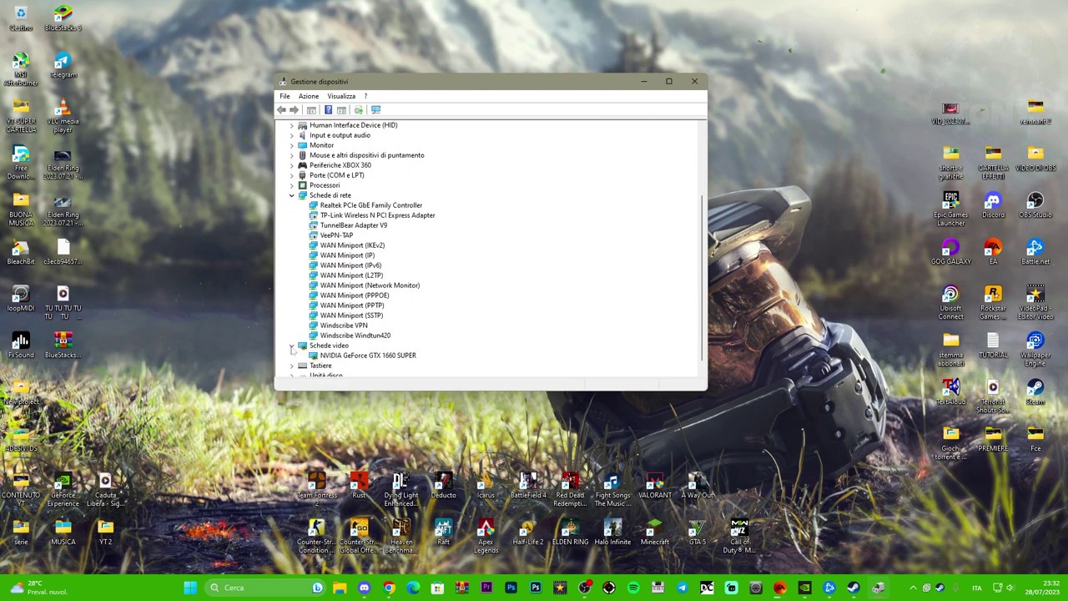
# Run a driver update for the NVIDIA GeForce GTX 1660 SUPER, searching for drivers on the computer.
pyautogui.rightClick(338, 355)
pyautogui.click(366, 359)
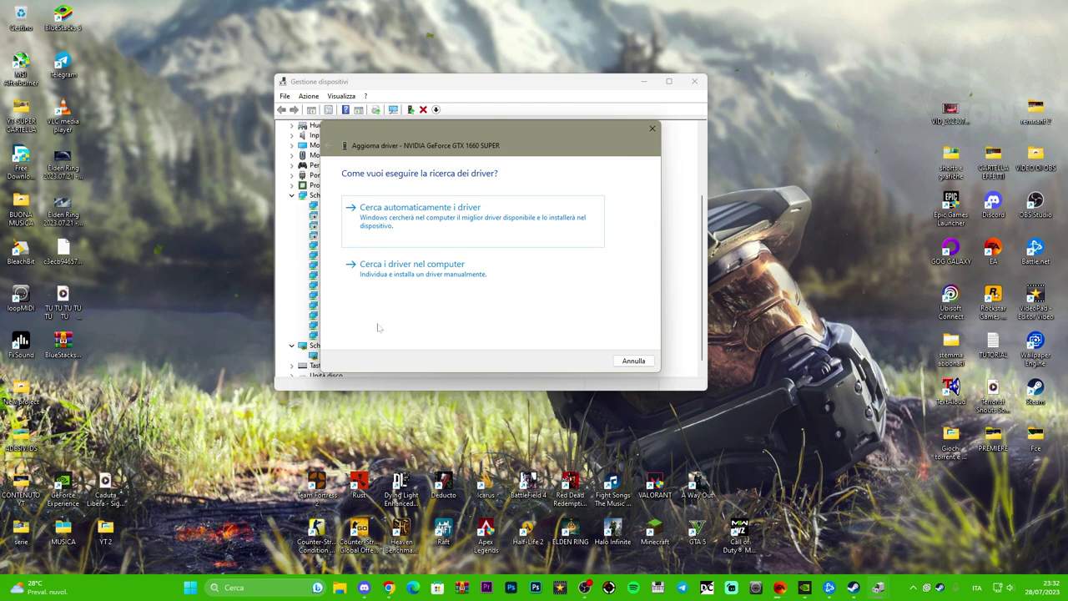
pyautogui.click(409, 268)
pyautogui.click(587, 361)
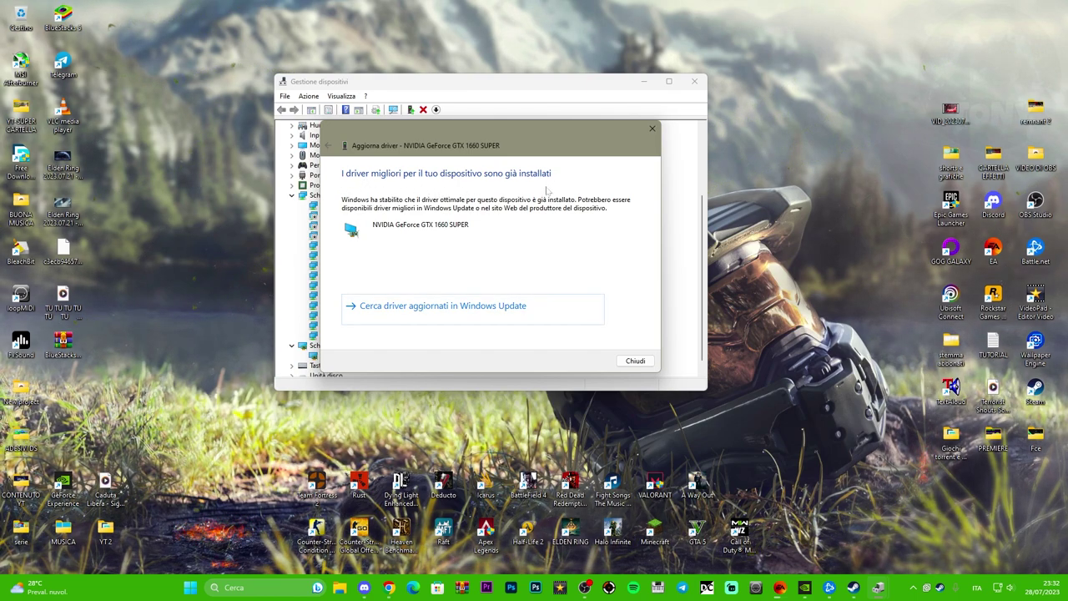
# Look for updated drivers in Windows Update by checking for available updates, and close Settings and Device Manager.
pyautogui.click(451, 312)
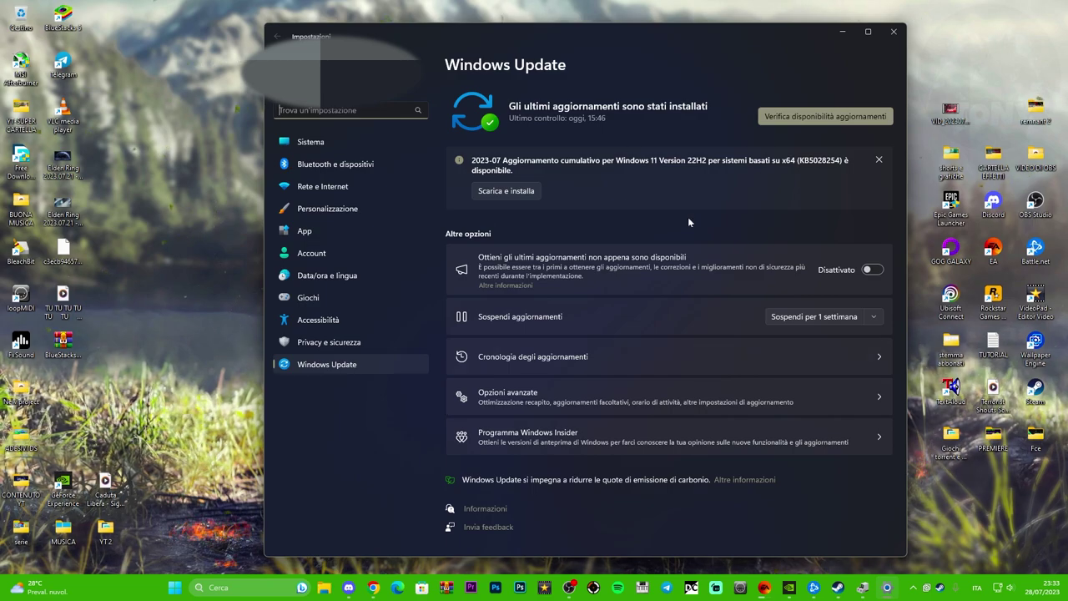
pyautogui.click(791, 116)
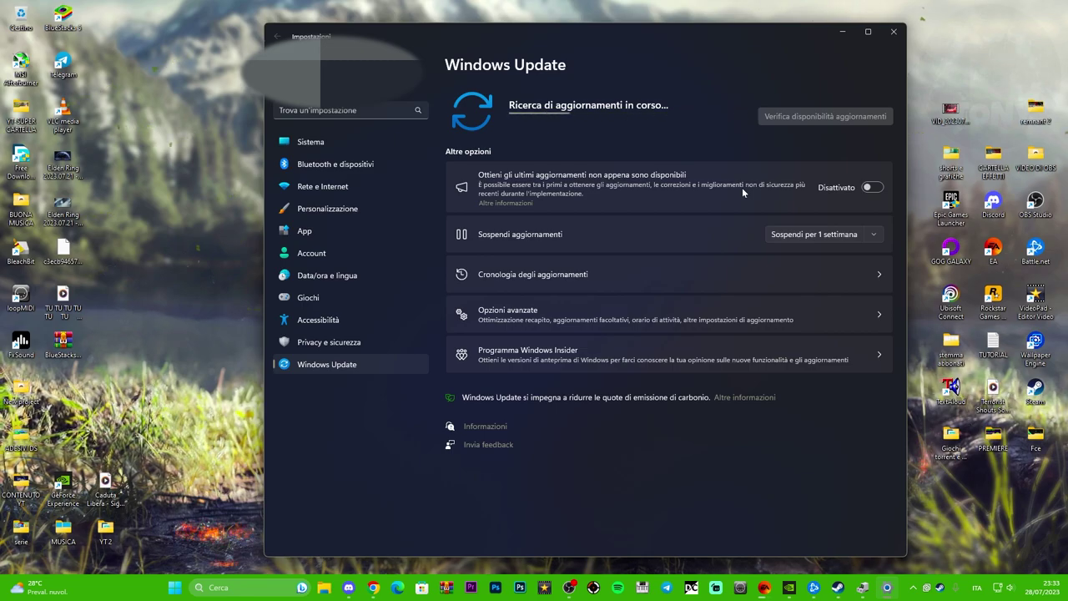
pyautogui.click(894, 31)
pyautogui.click(694, 81)
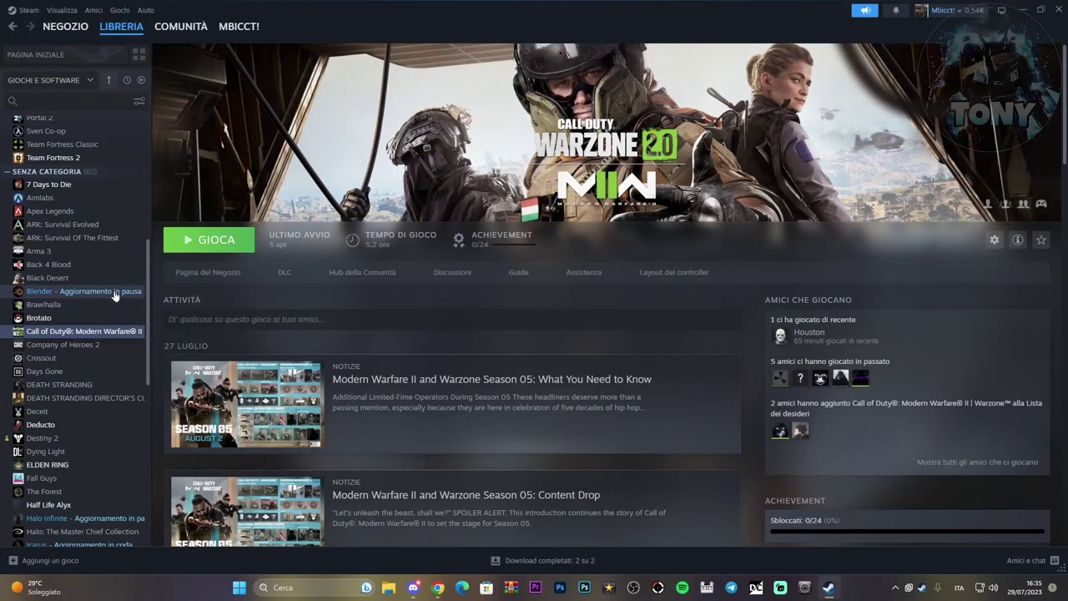
# Launch Call of Duty: Modern Warfare II from Steam and set the Steam friends status to Offline.
pyautogui.click(192, 248)
pyautogui.click(458, 383)
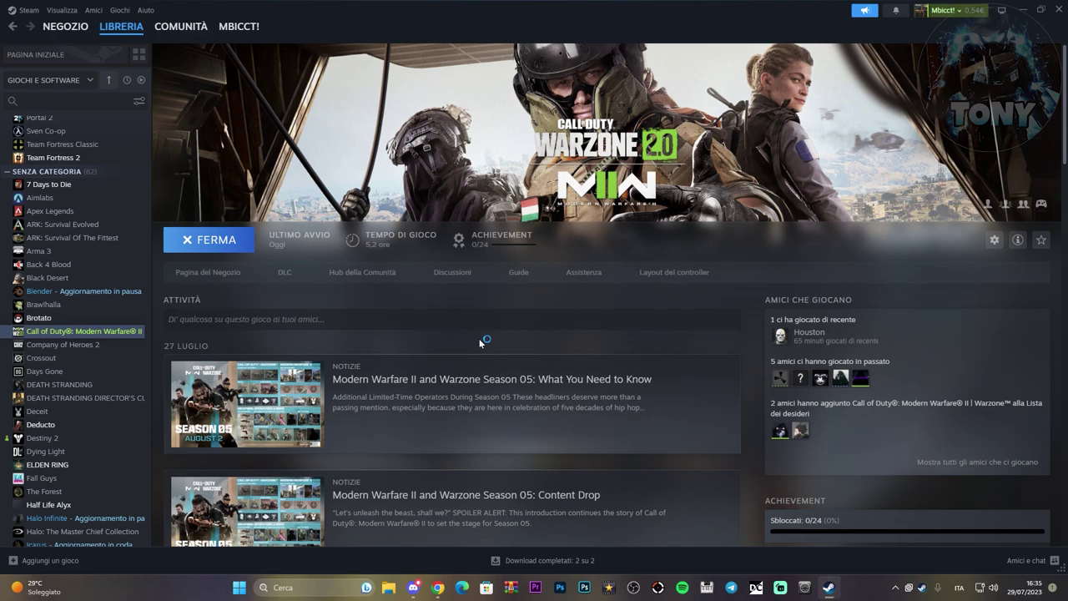
pyautogui.click(93, 10)
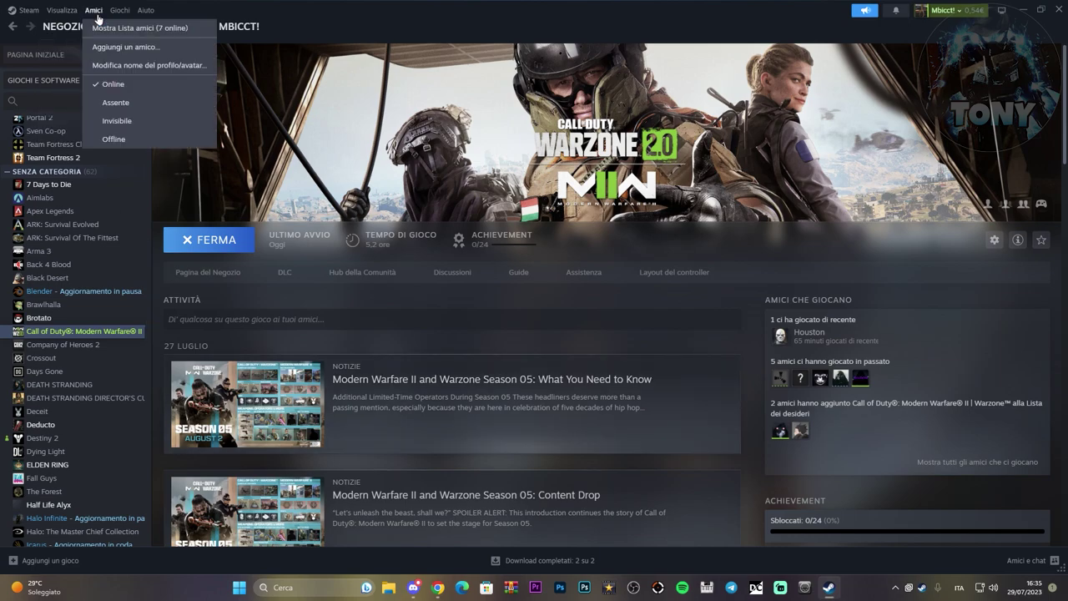
pyautogui.click(114, 139)
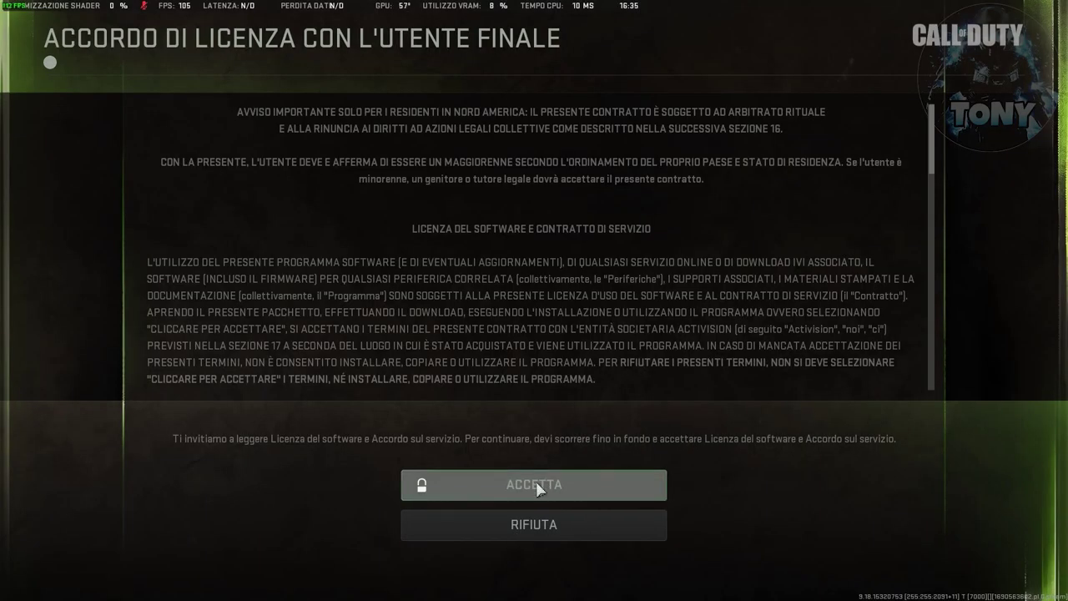
# Read through to the end of the end-user license agreement and the terms of use, accepting both.
pyautogui.scroll(-15, 590, 307)
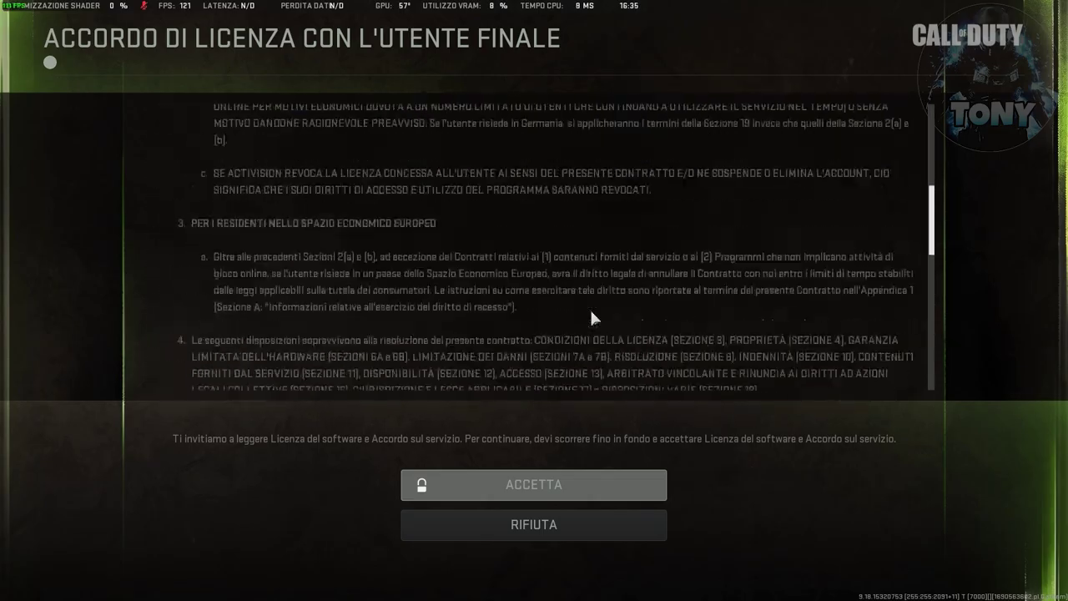
pyautogui.scroll(-10, 589, 307)
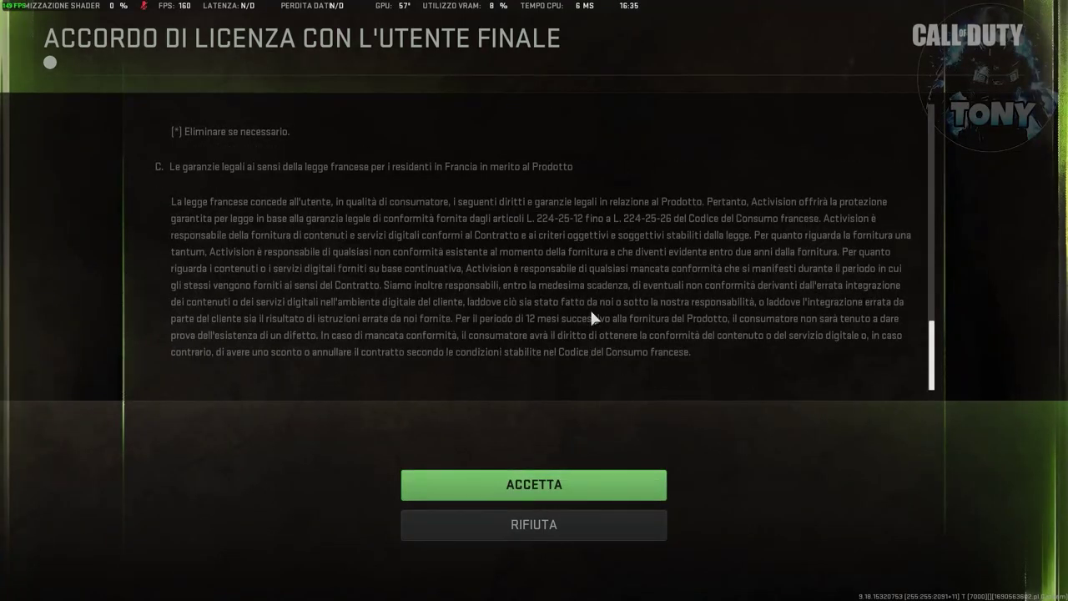
pyautogui.click(530, 484)
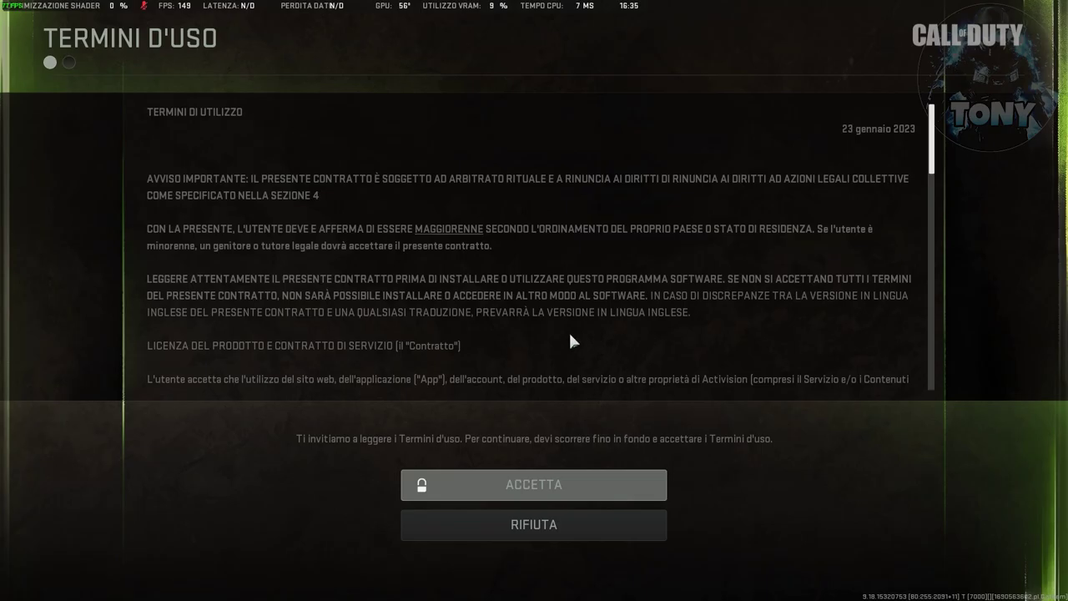
pyautogui.scroll(-20, 574, 337)
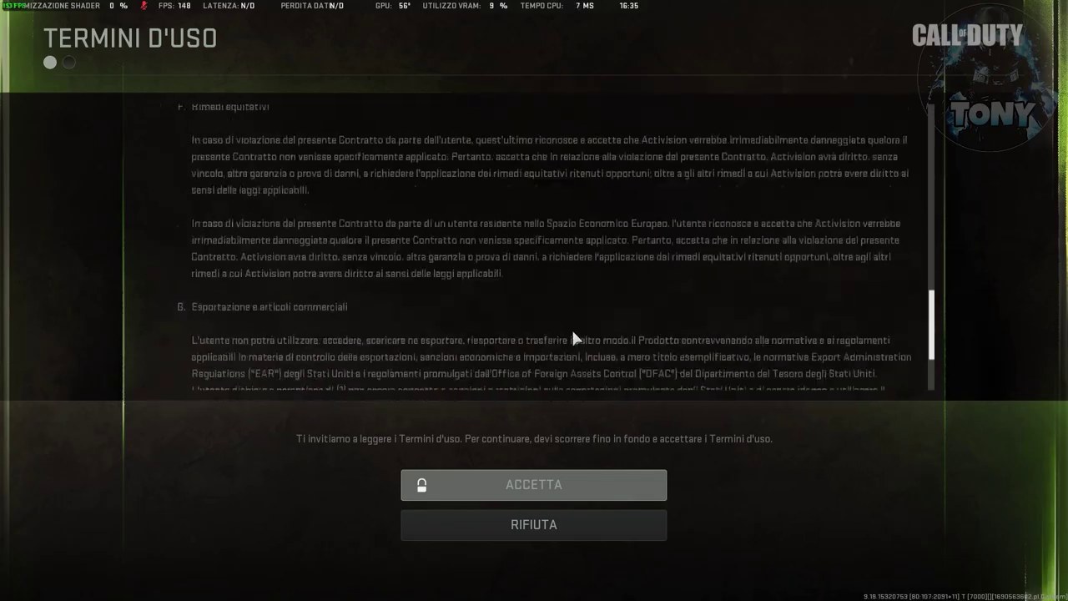
pyautogui.click(523, 486)
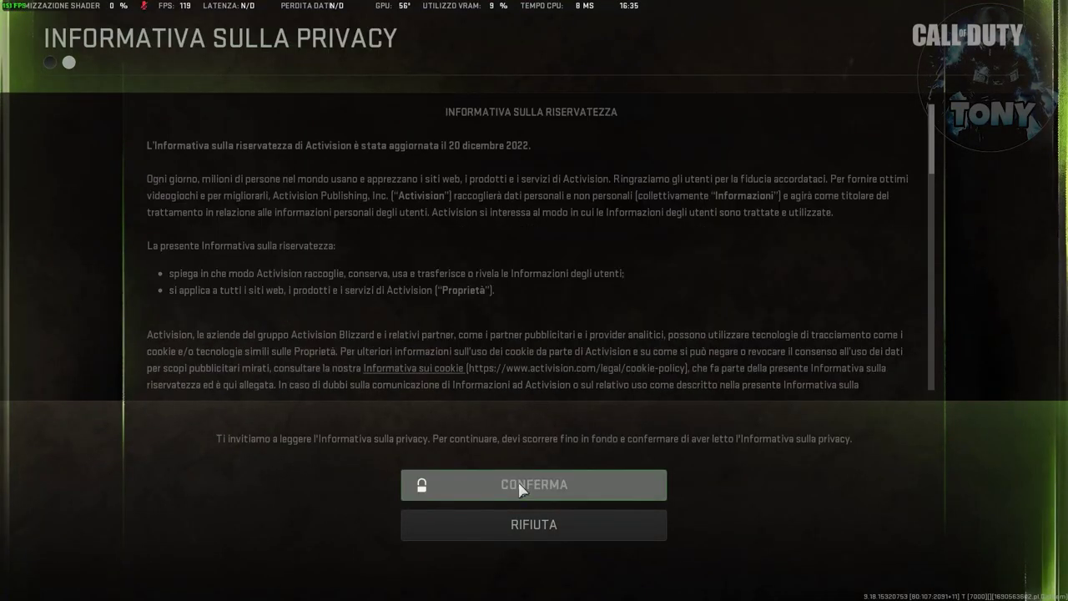
# Confirm the privacy policy after going through to its end, and restart the game immediately to apply the update.
pyautogui.scroll(-20, 557, 333)
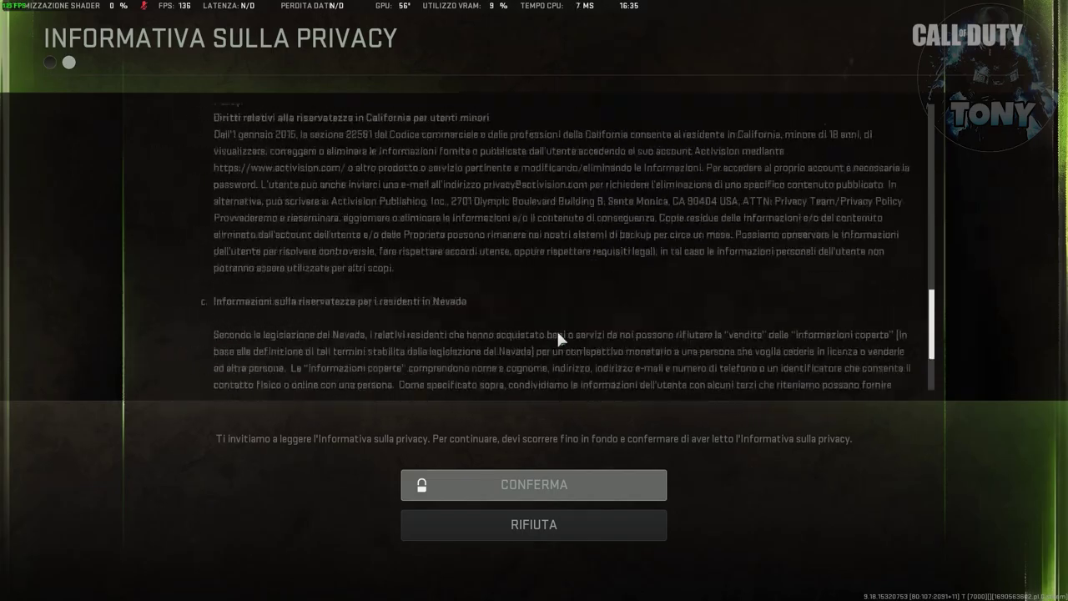
pyautogui.click(526, 485)
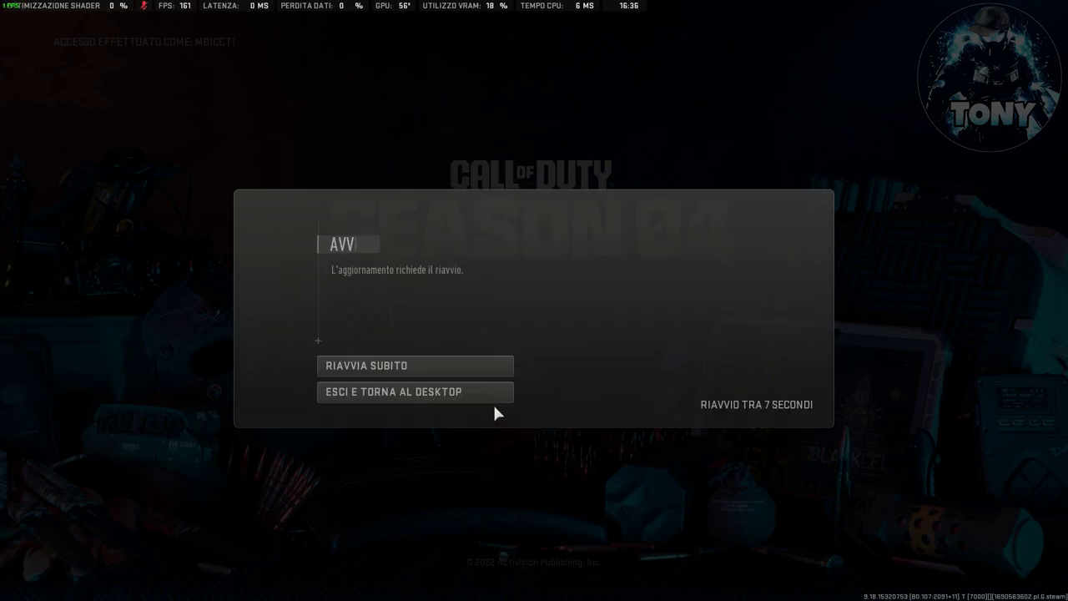
pyautogui.click(424, 376)
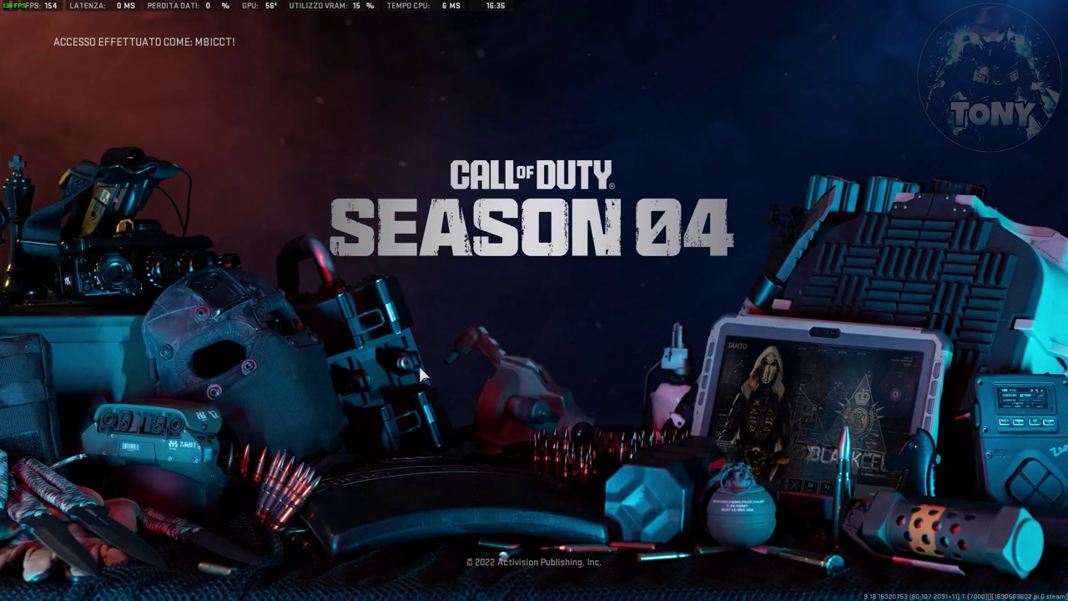